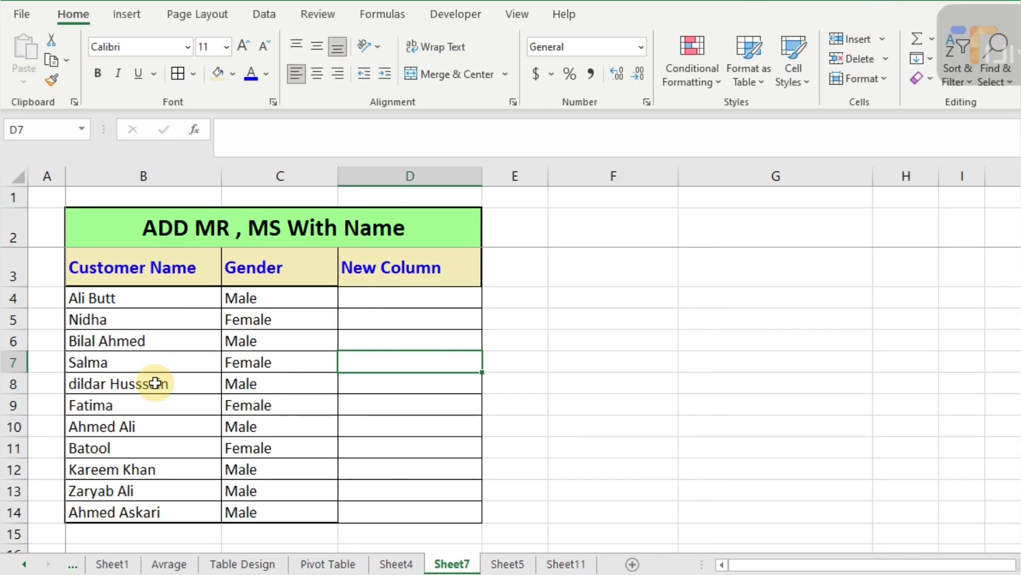
# Look through both customer tables on Sheet7, including the Gender and Marital Status columns of the second one, and return to the first.
pyautogui.press('Down')
pyautogui.press('Down')
pyautogui.press('Down')
pyautogui.press('Down')
pyautogui.press('Down')
pyautogui.press('Down')
pyautogui.press('Down')
pyautogui.press('Down')
pyautogui.press('Down')
pyautogui.press('Down')
pyautogui.press('Down')
pyautogui.press('Down')
pyautogui.press('Down')
pyautogui.press('Down')
pyautogui.press('Down')
pyautogui.press('Down')
pyautogui.press('Down')
pyautogui.press('Down')
pyautogui.press('Down')
pyautogui.press('Down')
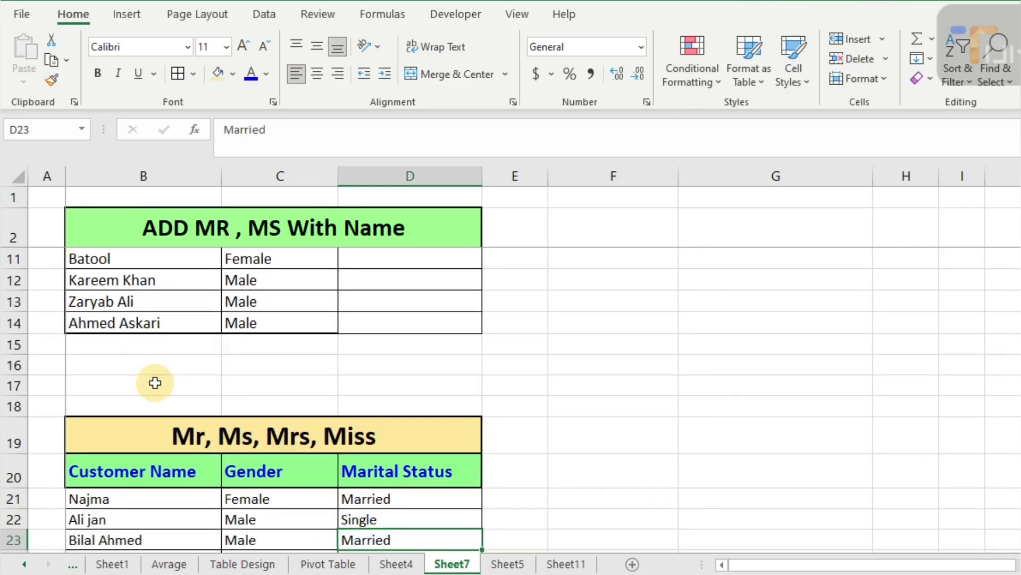
pyautogui.press('Down')
pyautogui.press('Down')
pyautogui.press('Down')
pyautogui.press('Down')
pyautogui.press('Down')
pyautogui.press('Down')
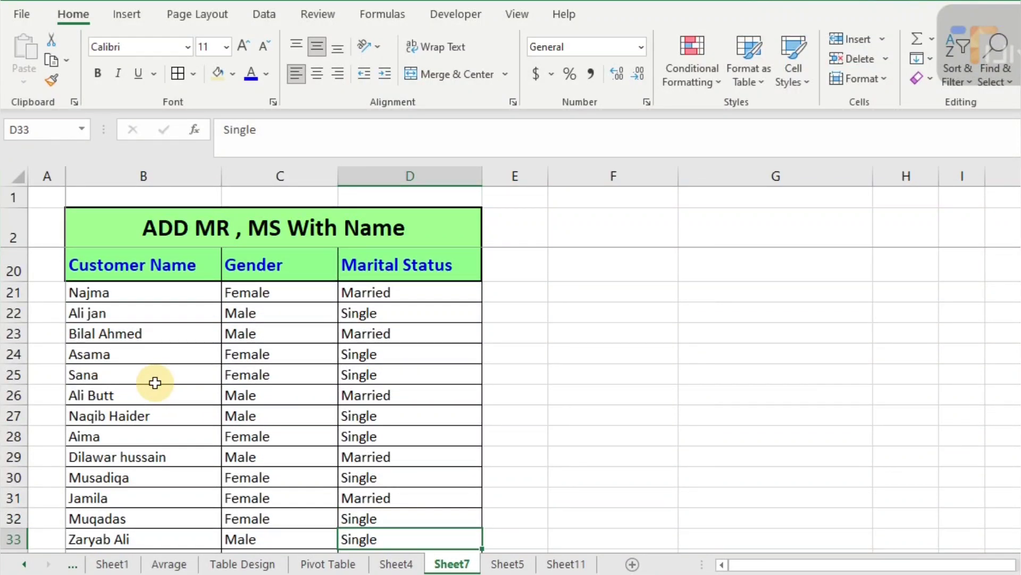
pyautogui.press('Up')
pyautogui.press('Up')
pyautogui.press('Up')
pyautogui.press('Up')
pyautogui.press('Up')
pyautogui.press('Up')
pyautogui.press('Up')
pyautogui.press('Up')
pyautogui.press('Up')
pyautogui.press('Up')
pyautogui.press('Up')
pyautogui.press('Up')
pyautogui.press('Up')
pyautogui.press('Up')
pyautogui.press('Up')
pyautogui.press('Up')
pyautogui.press('Up')
pyautogui.press('Up')
pyautogui.press('Up')
pyautogui.press('Up')
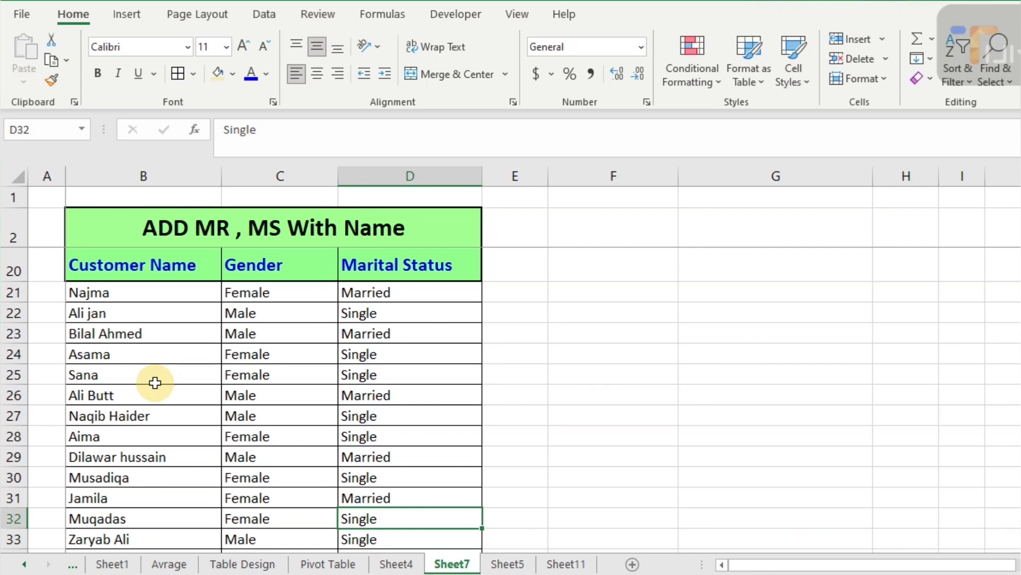
pyautogui.press('Up')
pyautogui.press('Up')
pyautogui.press('Up')
pyautogui.press('Up')
pyautogui.press('Up')
pyautogui.press('Up')
pyautogui.press('Up')
pyautogui.press('Up')
pyautogui.press('Up')
pyautogui.press('Up')
pyautogui.press('Up')
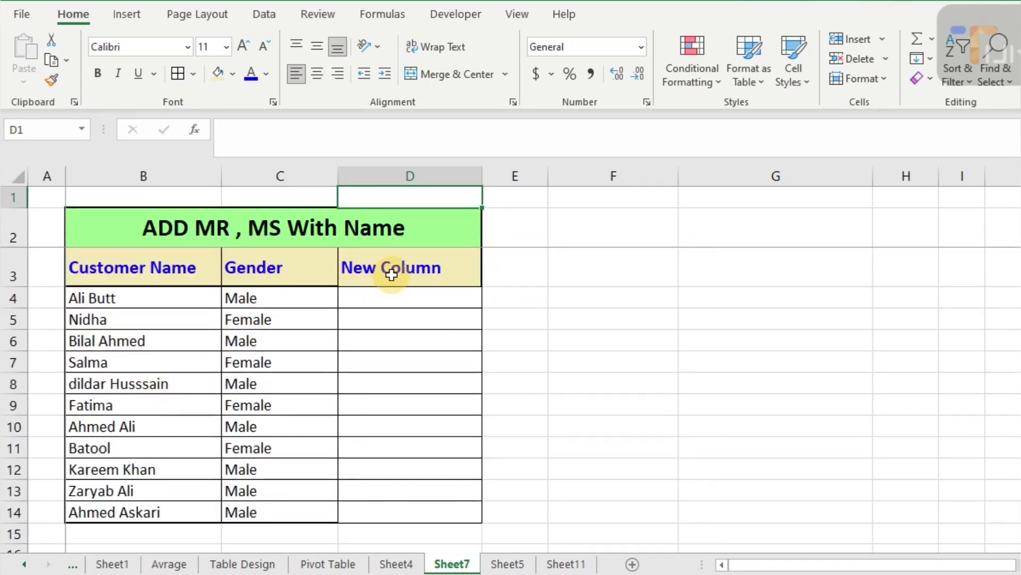
# Begin an IF formula in D4, the first cell under New Column, with the logical test C4="Male".
pyautogui.click(401, 299)
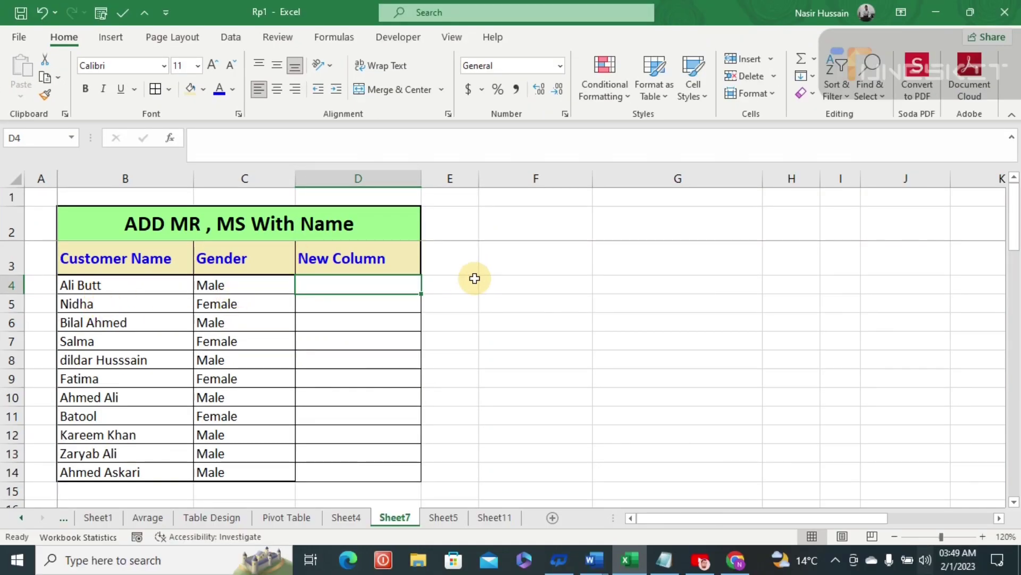
pyautogui.write('=if')
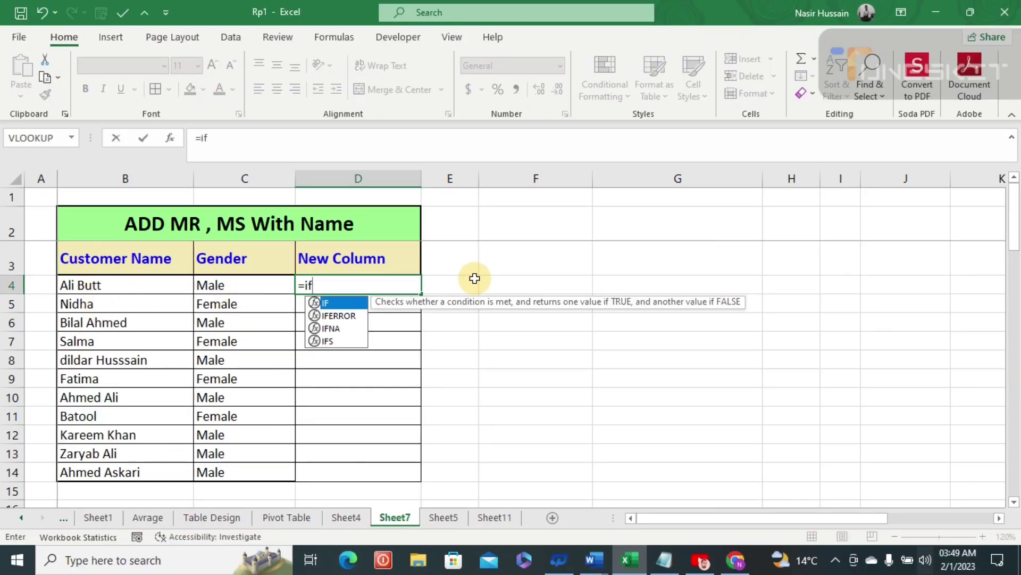
pyautogui.write('(')
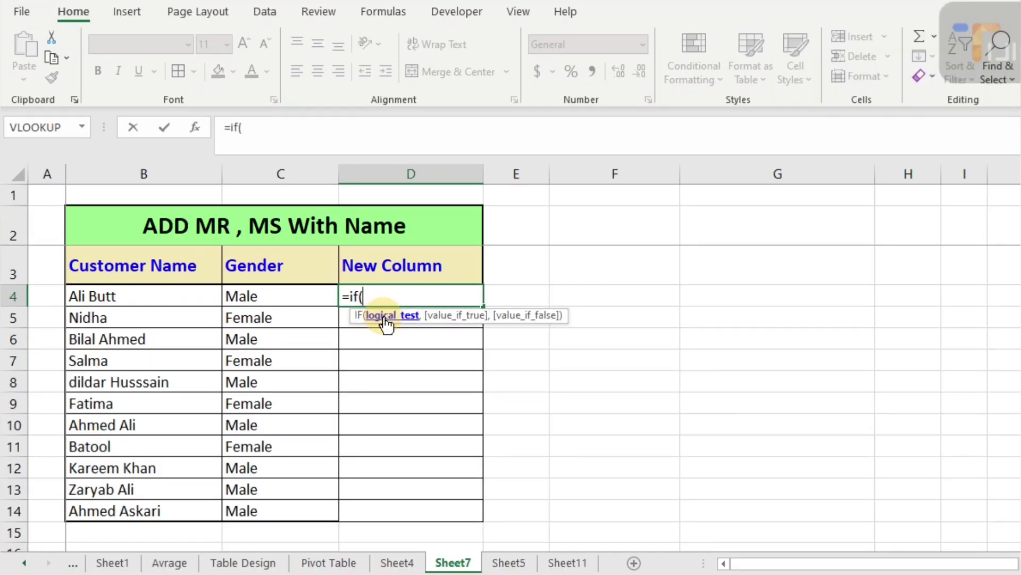
pyautogui.click(302, 301)
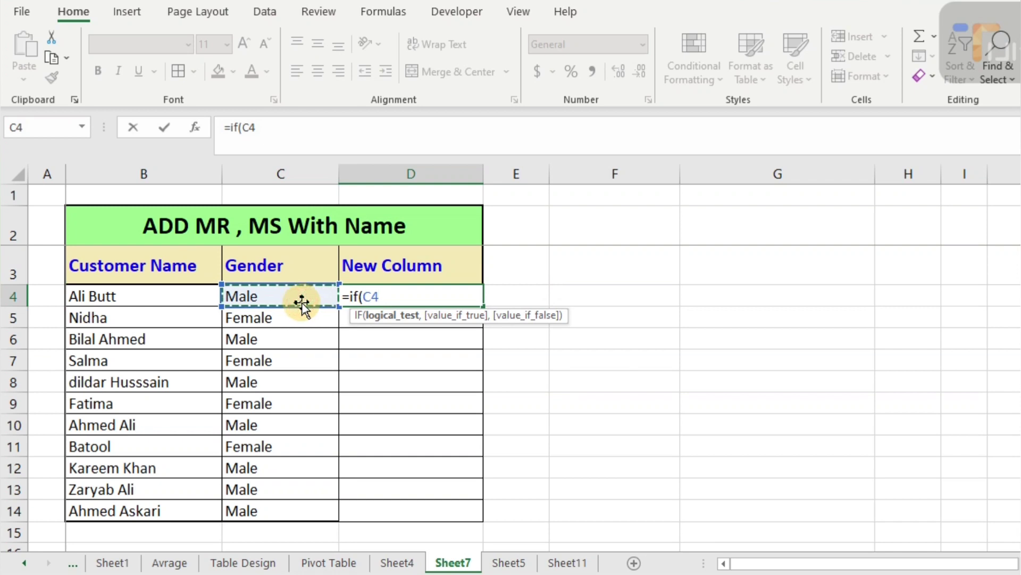
pyautogui.write('="')
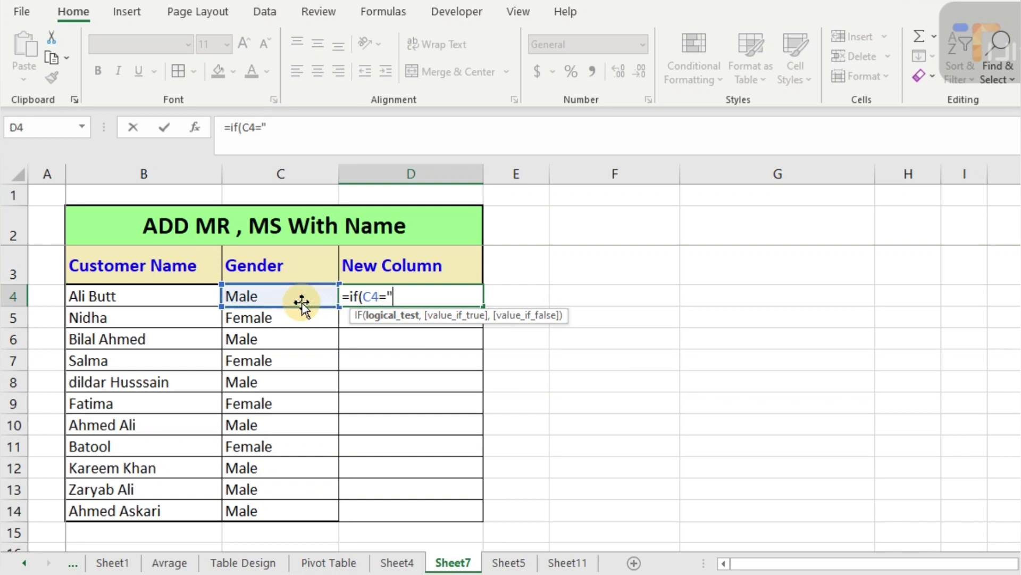
pyautogui.write('Male",')
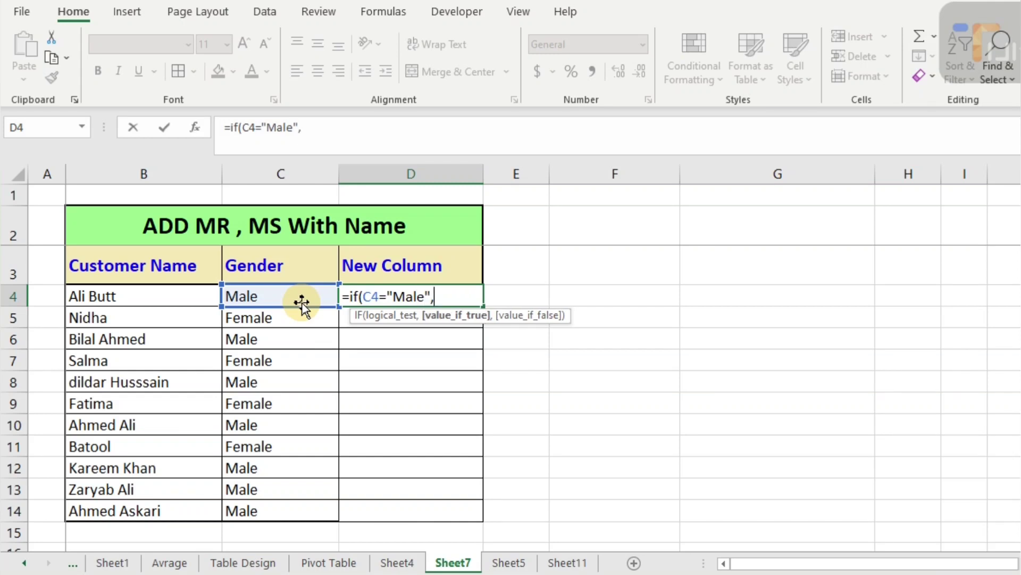
# Set the IF formula's value-if-true to "Mr. "&B4, with a space after the title.
pyautogui.write('"')
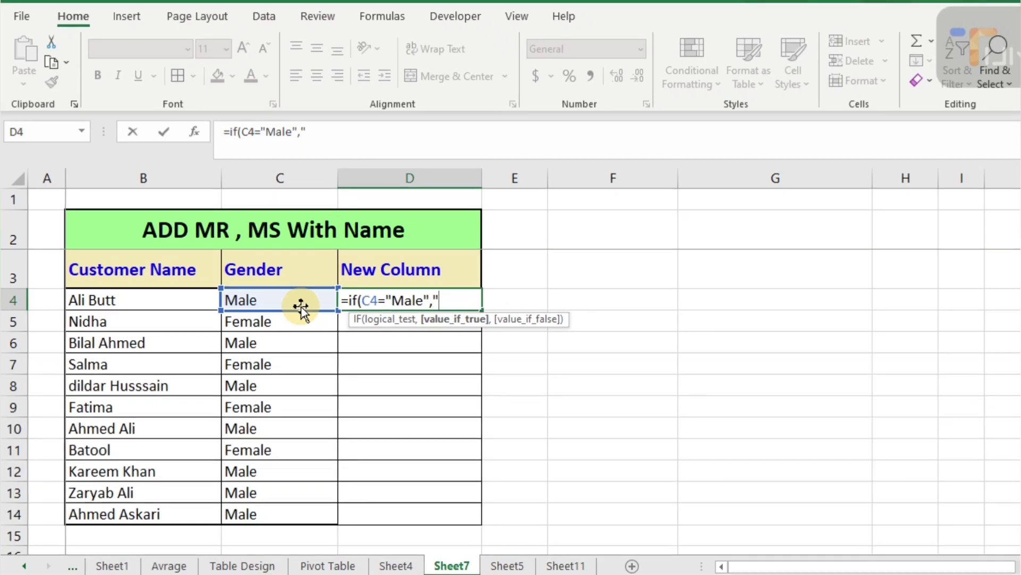
pyautogui.write('Mr. "')
pyautogui.write('&')
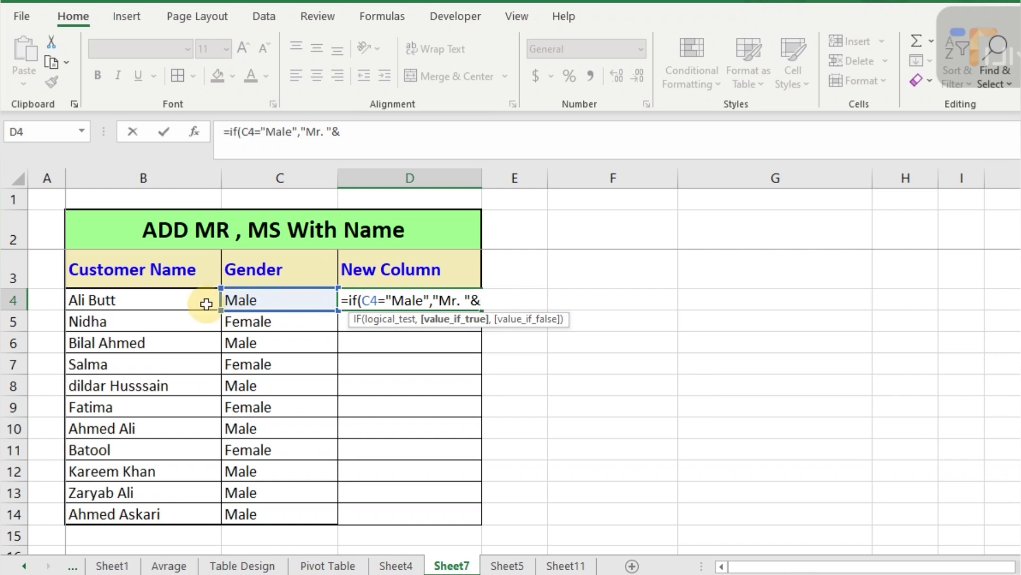
pyautogui.click(174, 296)
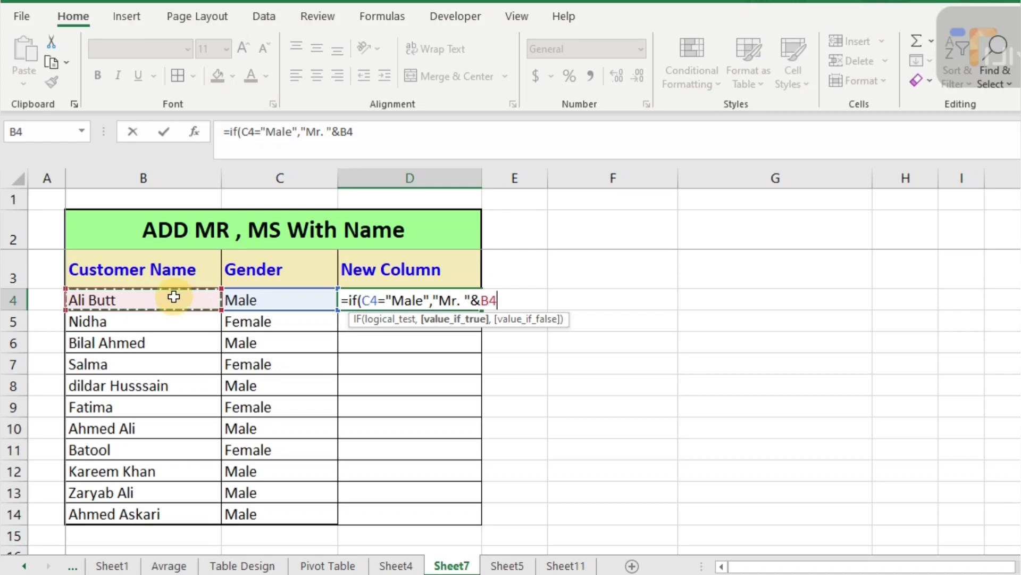
pyautogui.write(',')
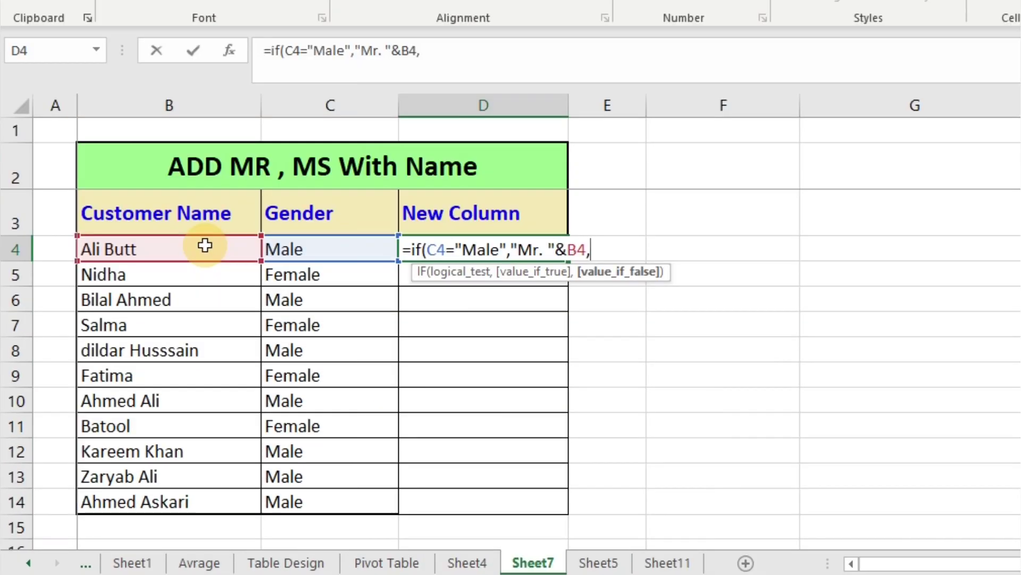
# Set the value-if-false to "Ms. "&B4, close the IF formula and enter it in D4.
pyautogui.write('"Ms')
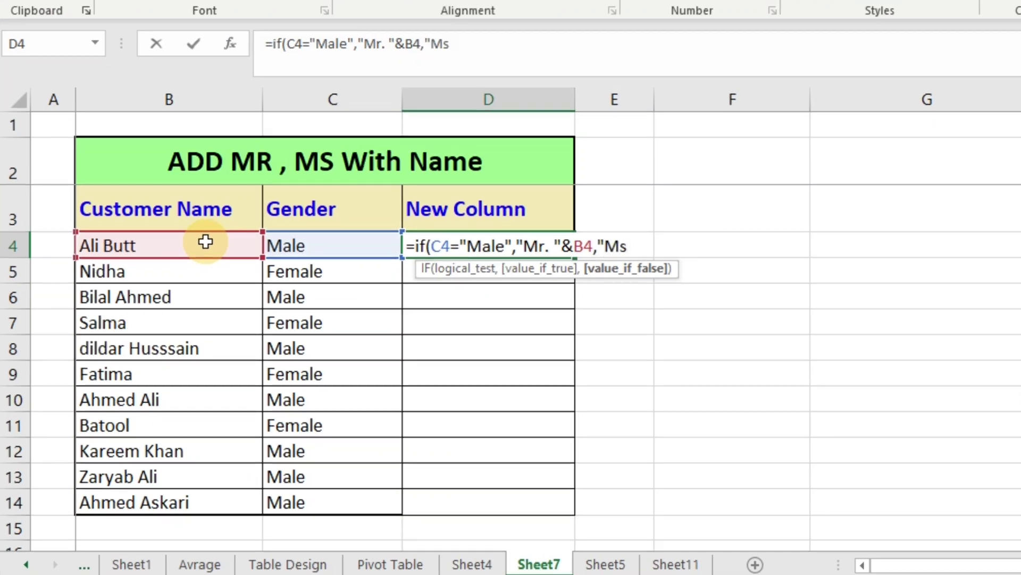
pyautogui.write('. "')
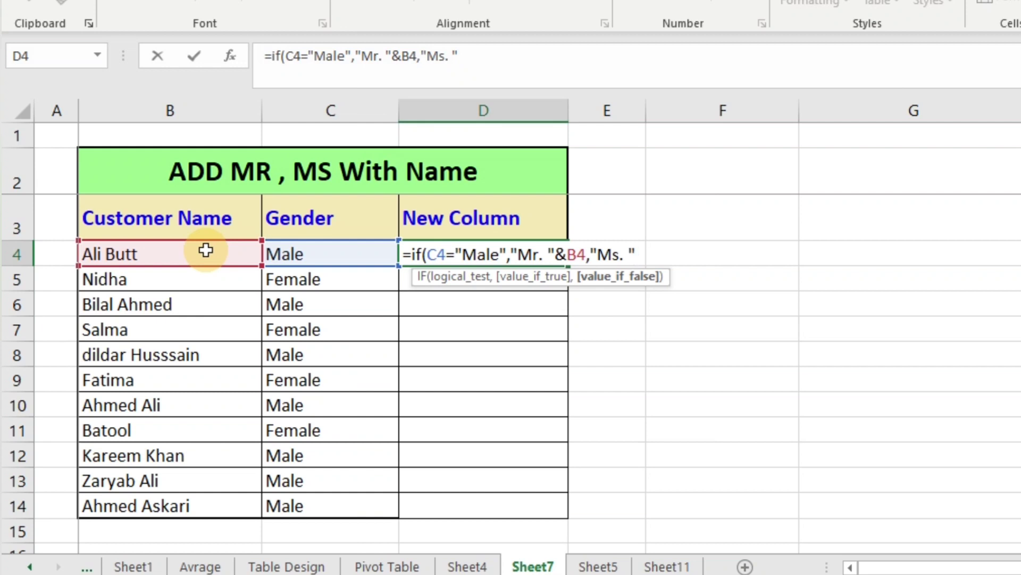
pyautogui.write('&')
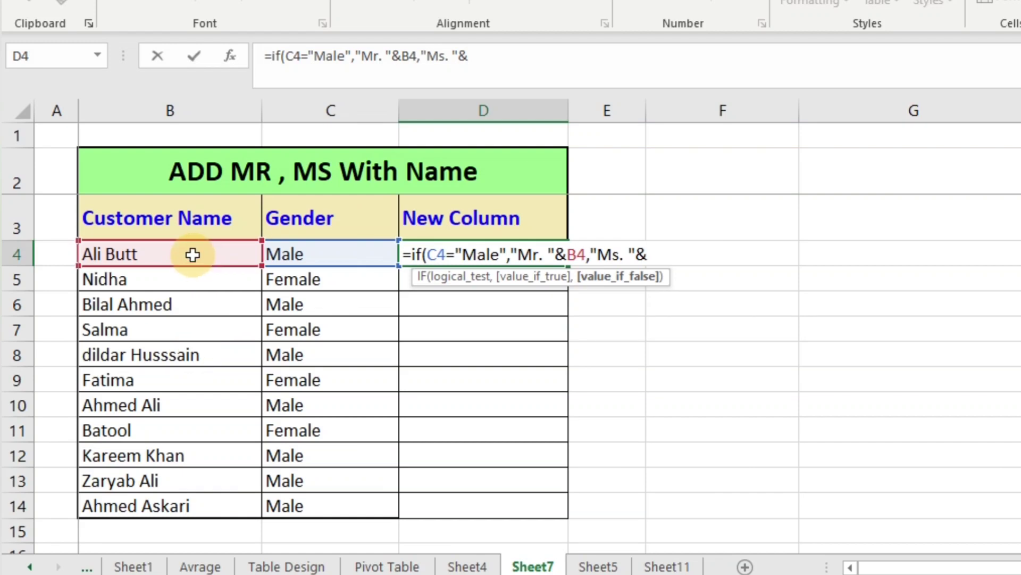
pyautogui.click(192, 255)
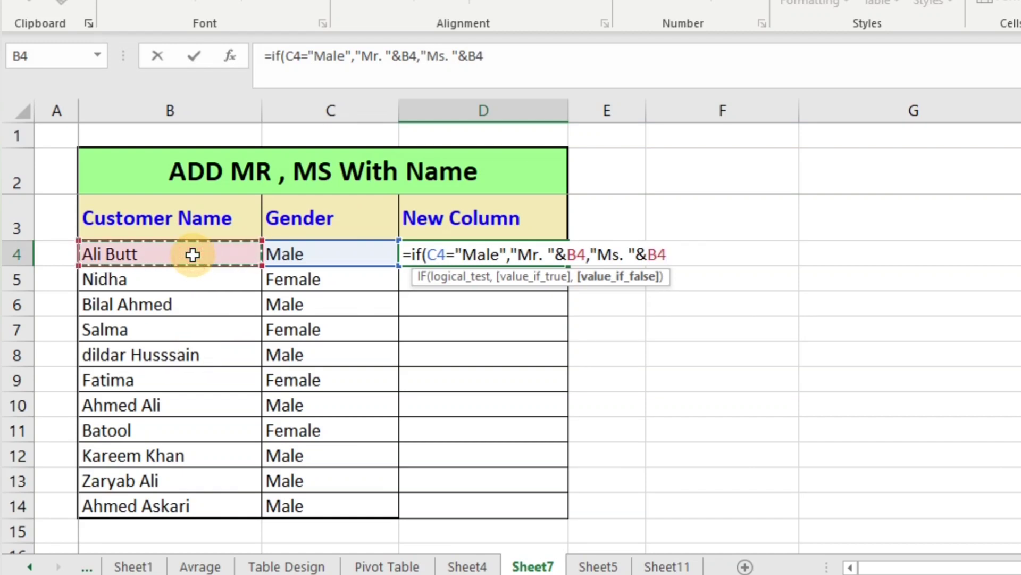
pyautogui.write(')')
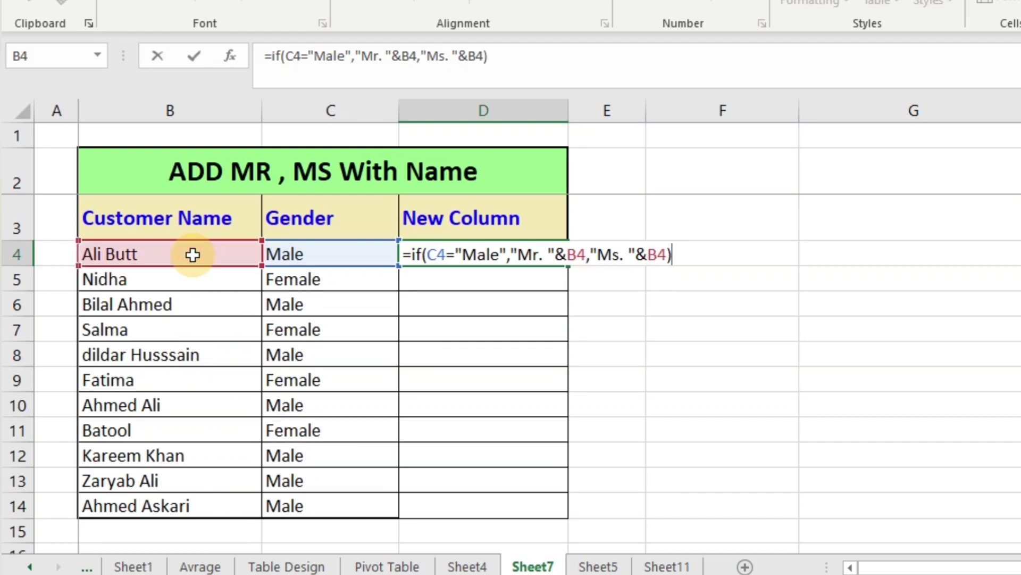
pyautogui.press('Return')
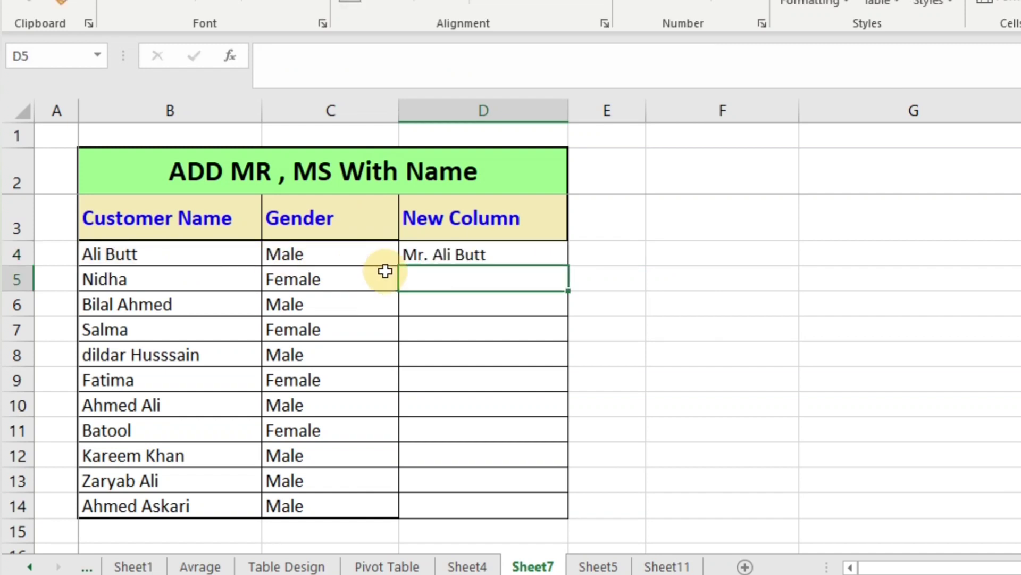
# Fill the formula in D4 down New Column through row 14.
pyautogui.click(464, 252)
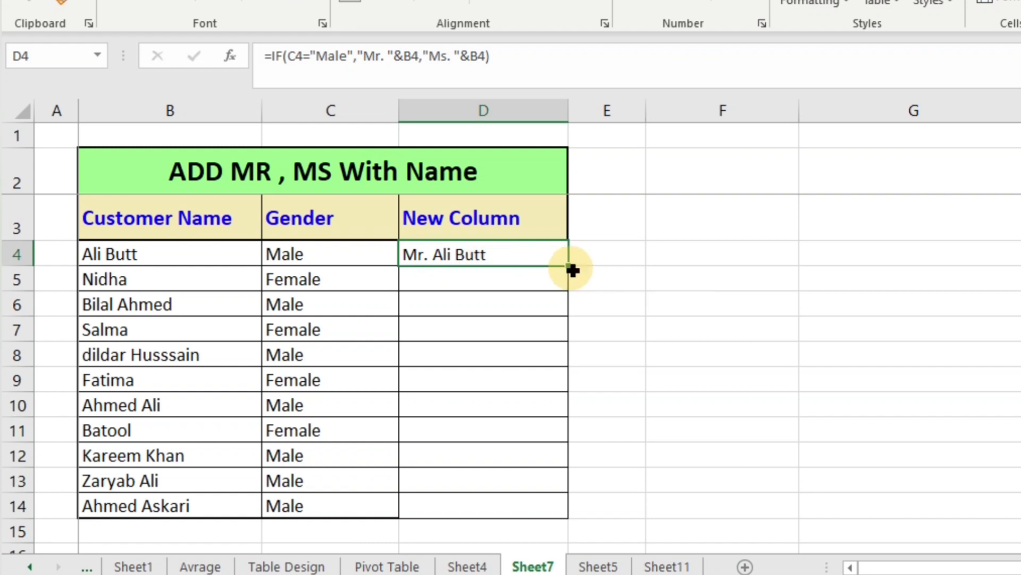
pyautogui.doubleClick(566, 265)
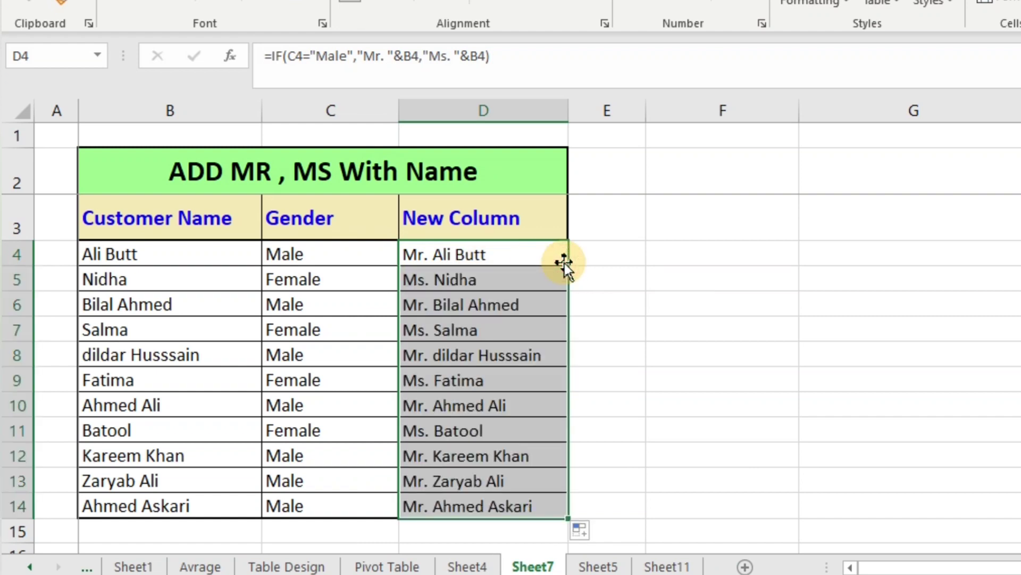
pyautogui.click(226, 8)
pyautogui.click(238, 246)
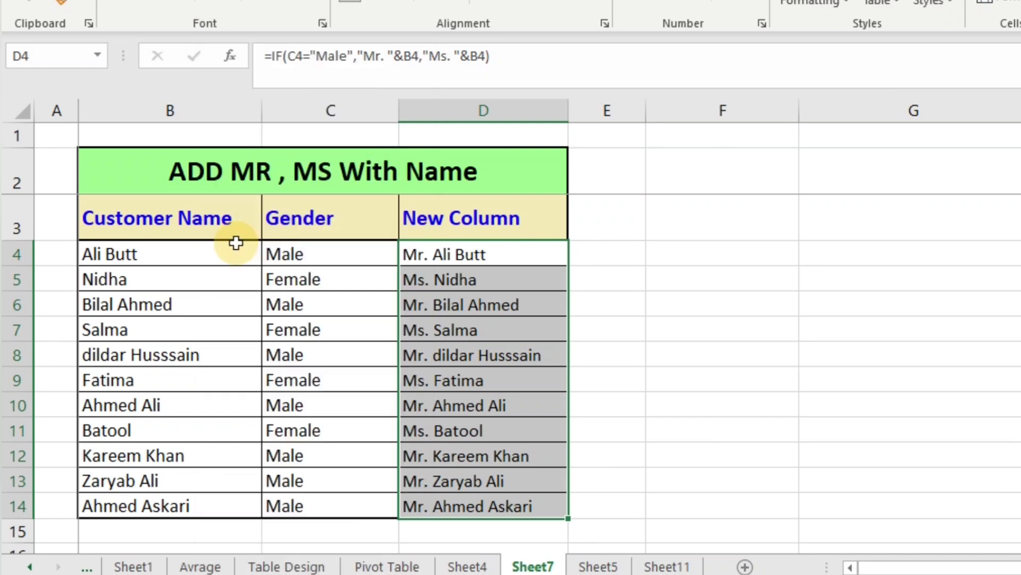
# Check the filled titles and formulas in New Column against the Gender column, row by row.
pyautogui.click(500, 281)
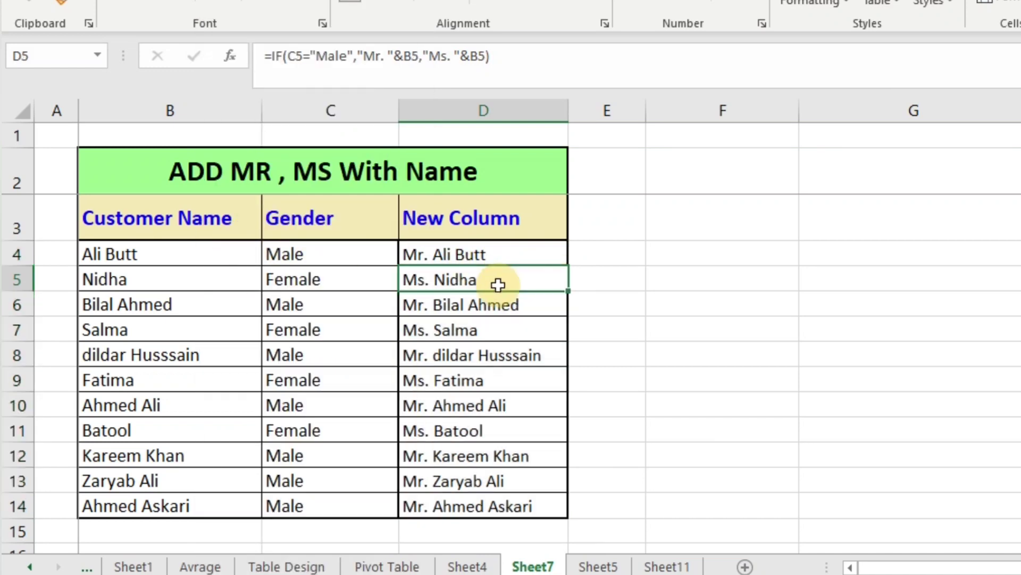
pyautogui.click(473, 314)
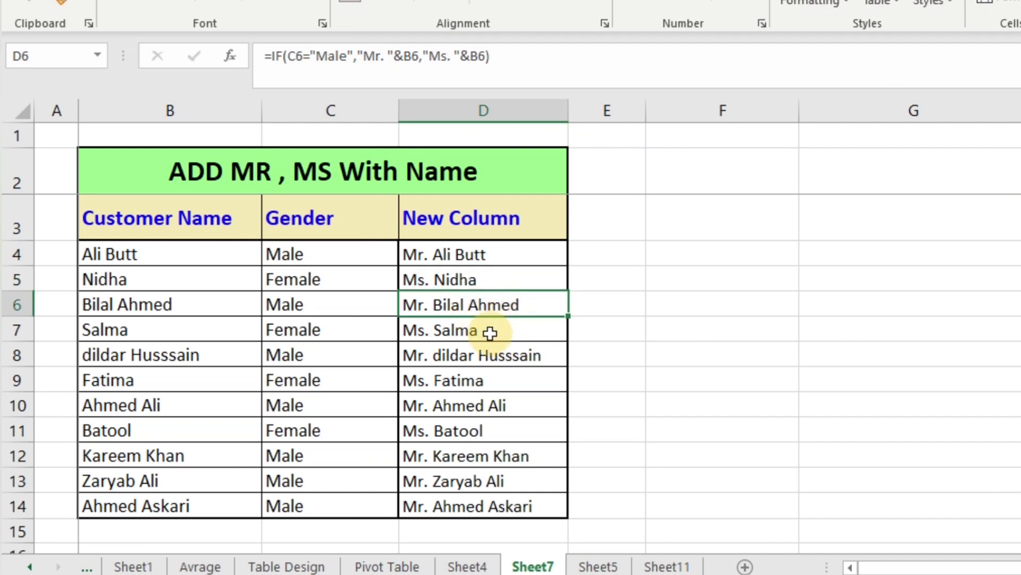
pyautogui.click(490, 332)
pyautogui.click(474, 359)
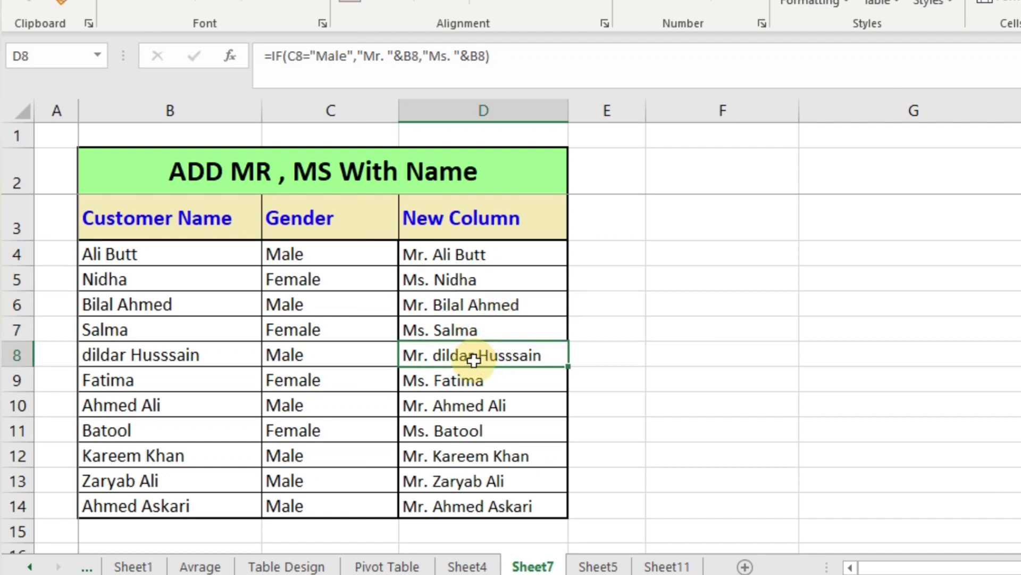
pyautogui.click(467, 381)
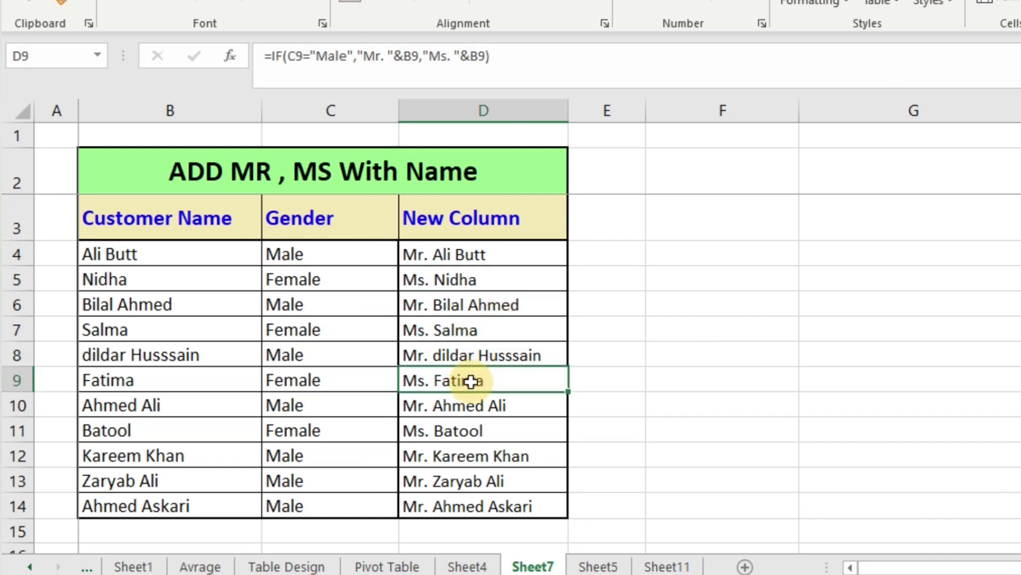
pyautogui.click(509, 406)
pyautogui.click(312, 409)
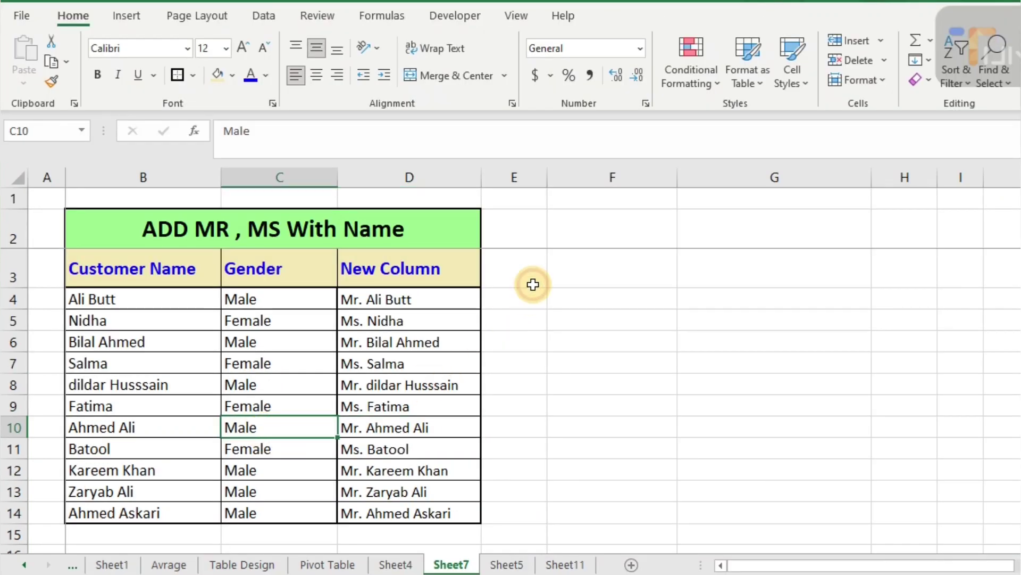
pyautogui.click(289, 444)
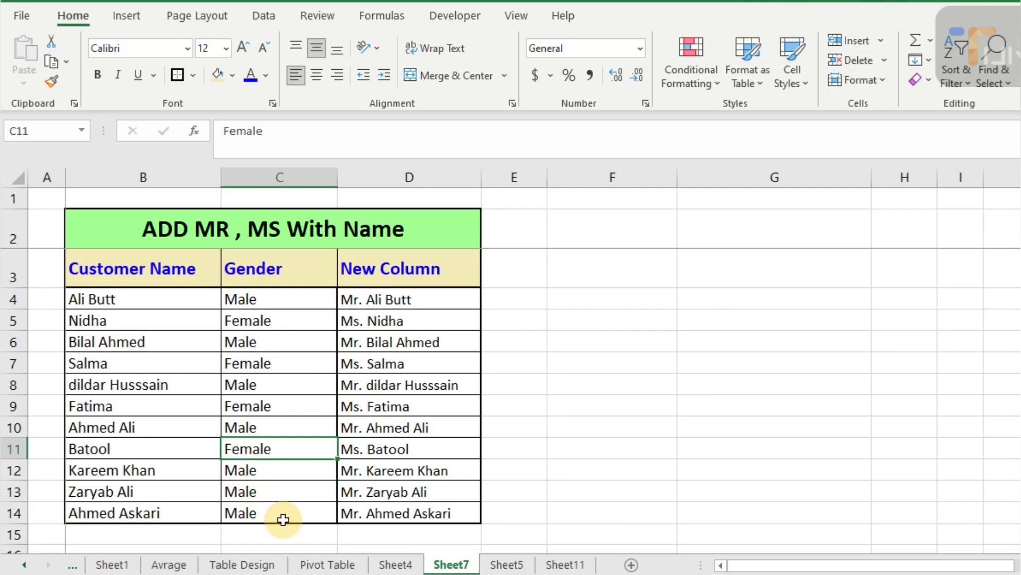
# Test the title formula in D14 by changing the gender in C14 to Female, and undo that change.
pyautogui.click(263, 512)
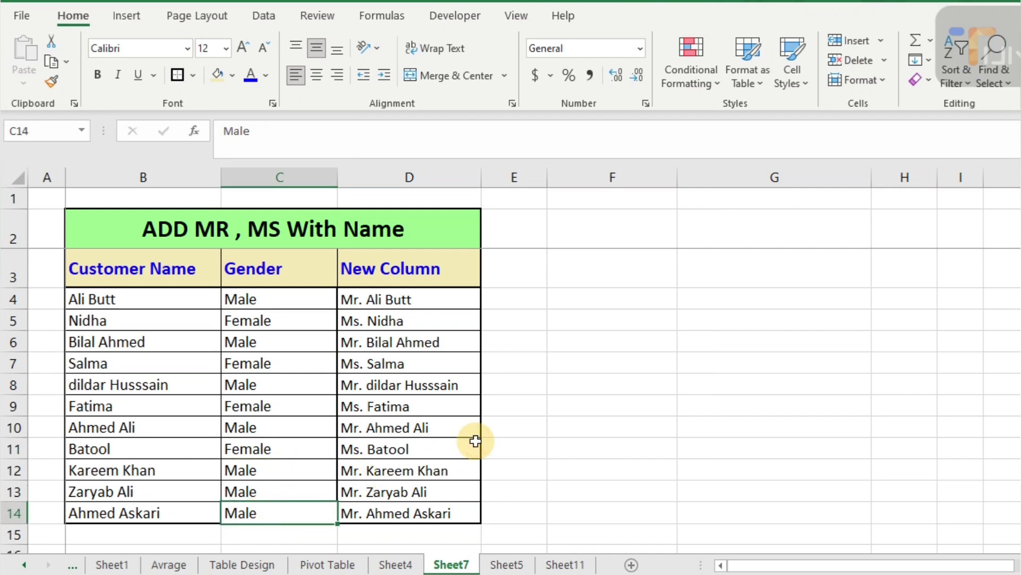
pyautogui.write('Female')
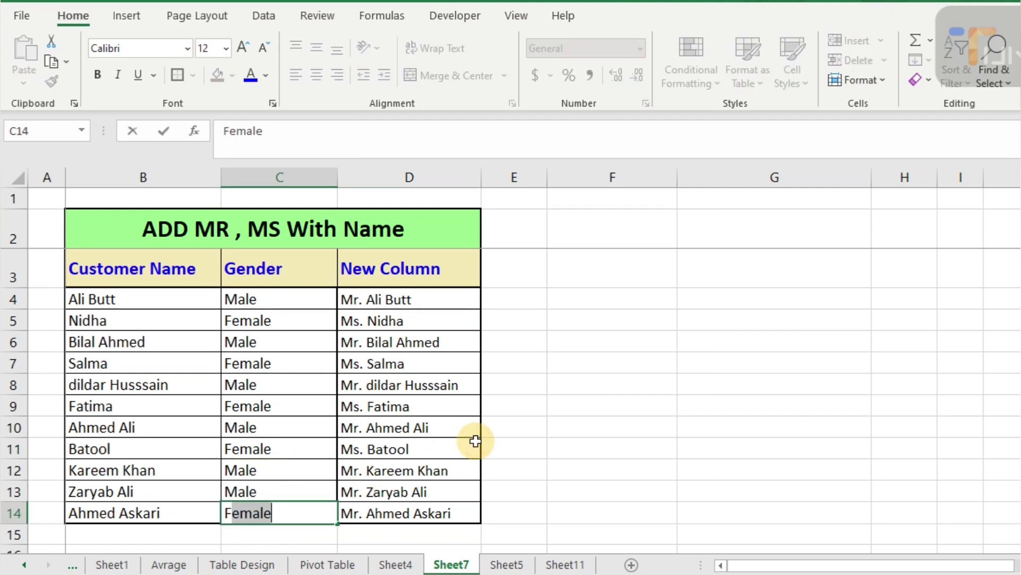
pyautogui.press('Return')
pyautogui.press('Up')
pyautogui.press('Right')
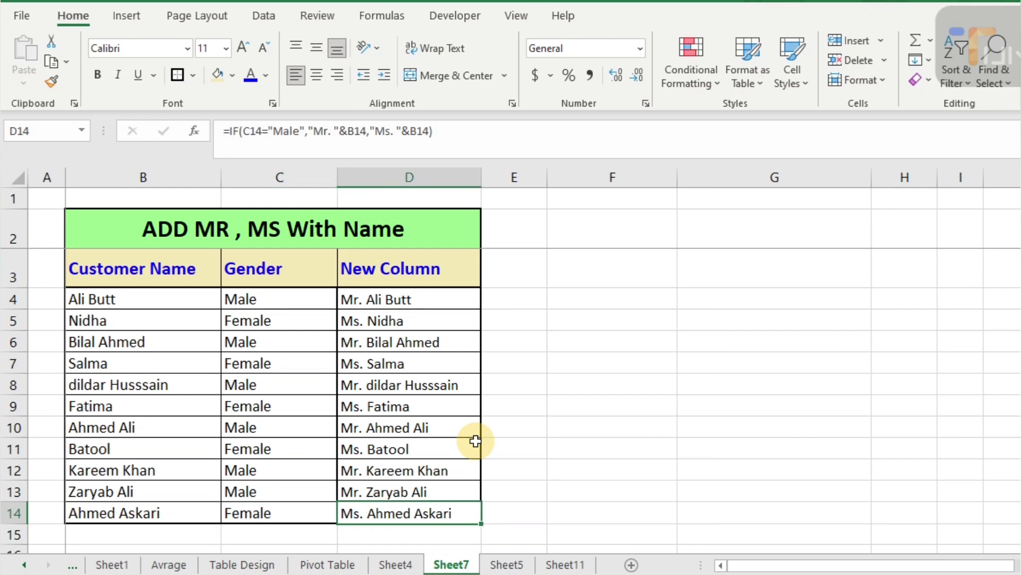
pyautogui.press('Left')
pyautogui.hotkey('ctrl', 'z')
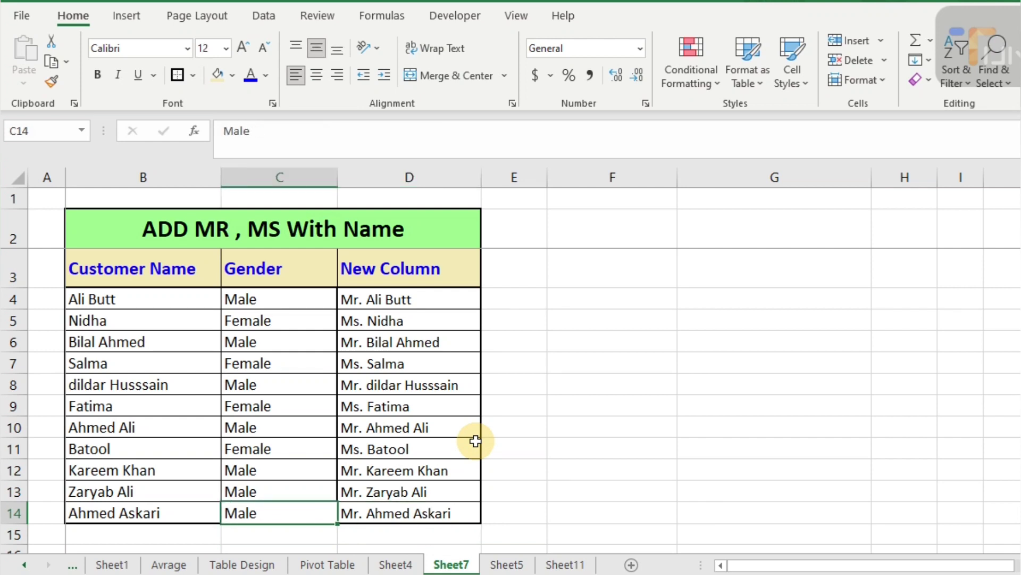
# Go down to the Mr, Ms, Mrs, Miss table and examine its Gender and Marital Status columns.
pyautogui.press('Up')
pyautogui.press('Down')
pyautogui.press('Down')
pyautogui.press('Down')
pyautogui.press('Down')
pyautogui.press('Down')
pyautogui.press('Down')
pyautogui.press('Down')
pyautogui.press('Down')
pyautogui.press('Down')
pyautogui.press('Down')
pyautogui.press('Down')
pyautogui.press('Down')
pyautogui.press('Down')
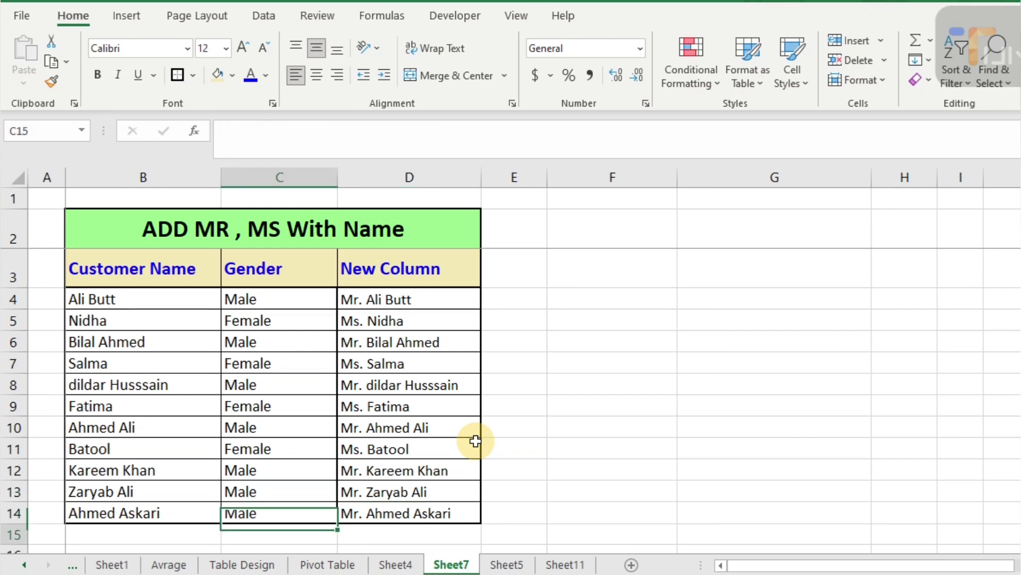
pyautogui.press('Down')
pyautogui.press('Down')
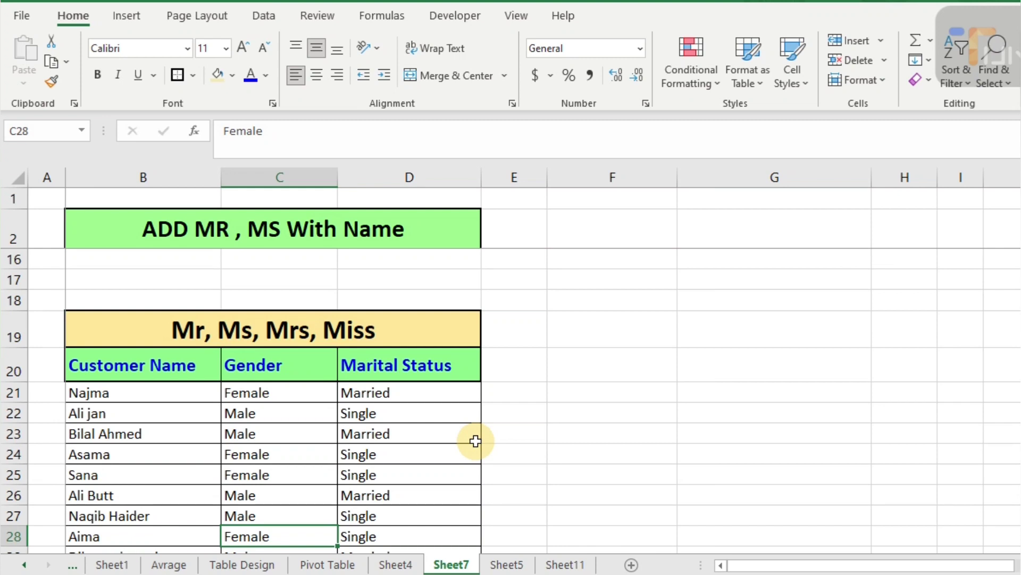
# Review the Gender and Marital Status entries in the remaining rows of the second table down to row 33.
pyautogui.press('Down')
pyautogui.press('Down')
pyautogui.press('Down')
pyautogui.press('Down')
pyautogui.press('Down')
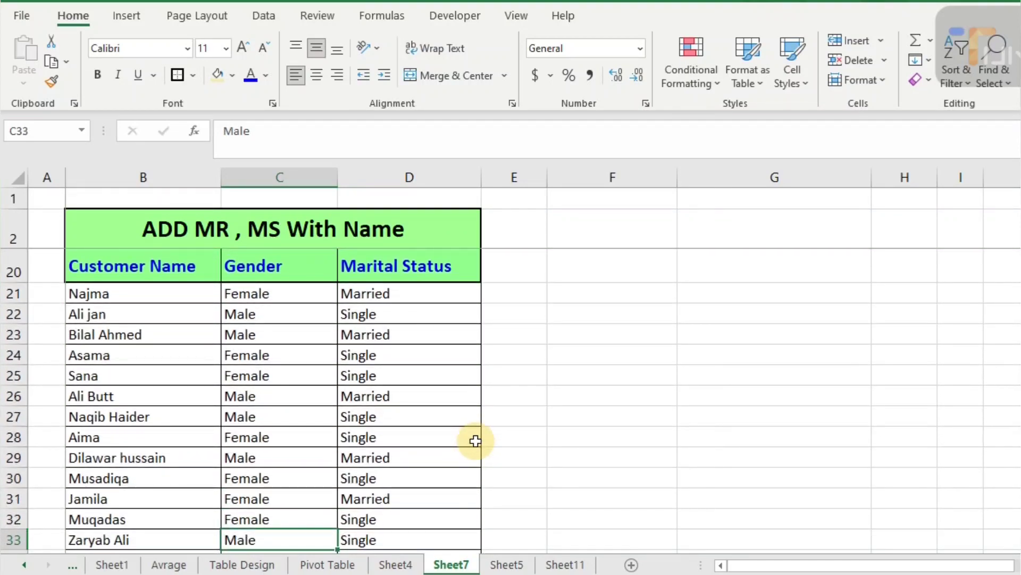
pyautogui.press('Up')
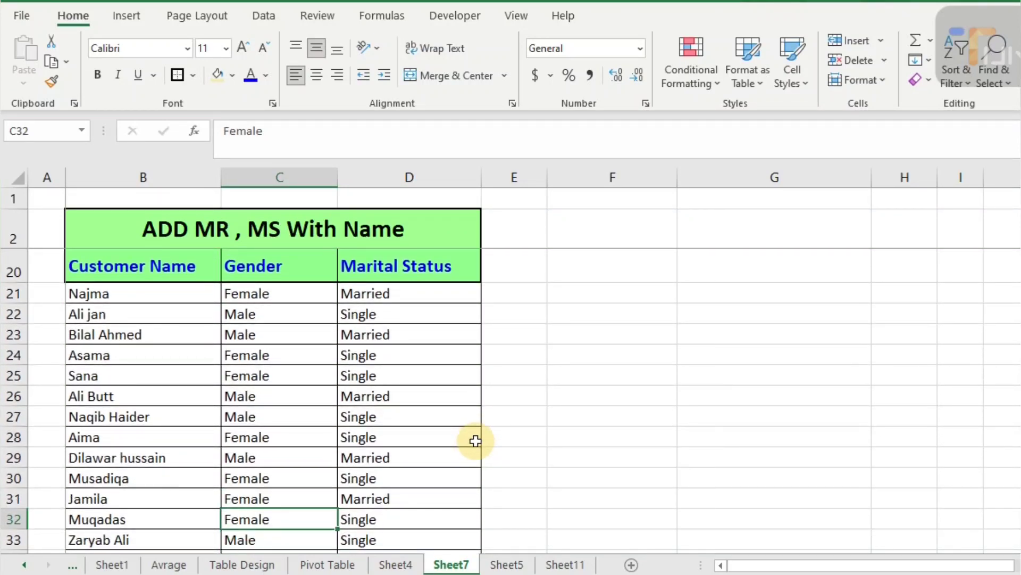
pyautogui.press('Up')
pyautogui.press('Up')
pyautogui.press('Up')
pyautogui.press('Up')
pyautogui.press('Up')
pyautogui.press('Up')
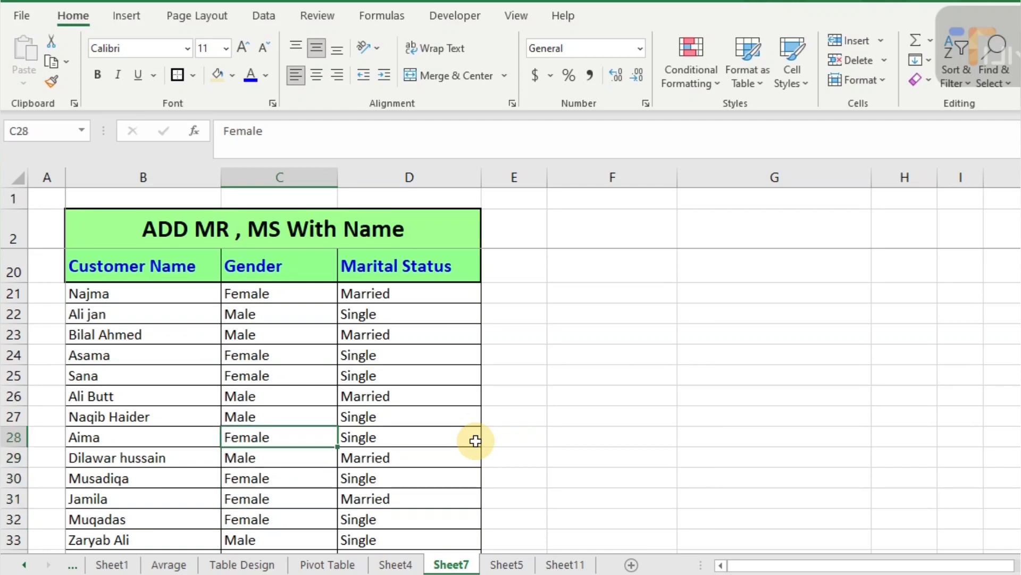
# Return to the Mr, Ms, Mrs, Miss title in B19 and collapse row 1 above the main heading.
pyautogui.press('Up')
pyautogui.press('Up')
pyautogui.press('Up')
pyautogui.press('Up')
pyautogui.press('Up')
pyautogui.press('Up')
pyautogui.press('Up')
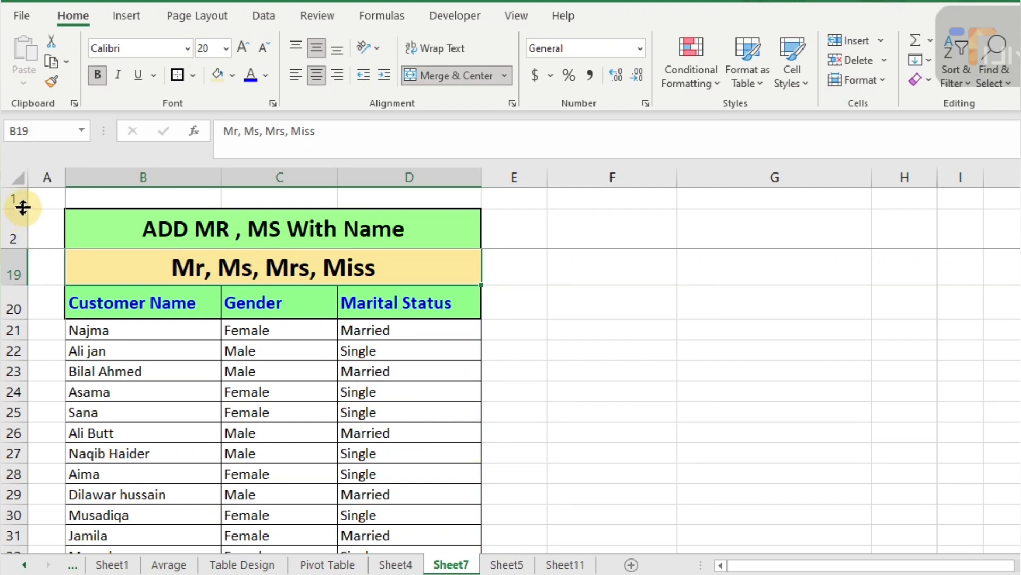
pyautogui.moveTo(23, 208); pyautogui.dragTo(22, 182)
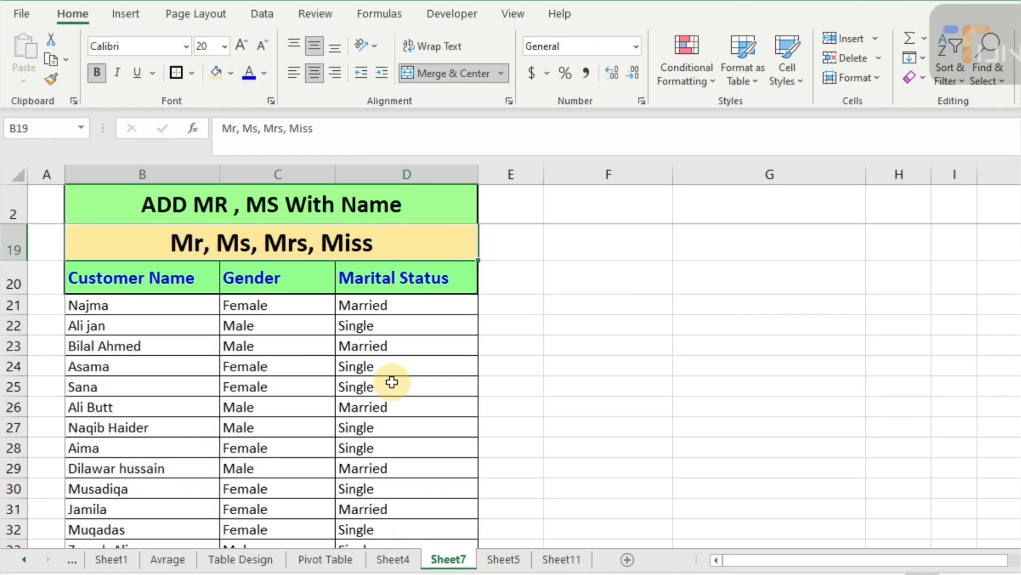
# Select the customer names in B21:B35 and start a new conditional formatting rule that uses a formula to determine which cells to format.
pyautogui.click(137, 314)
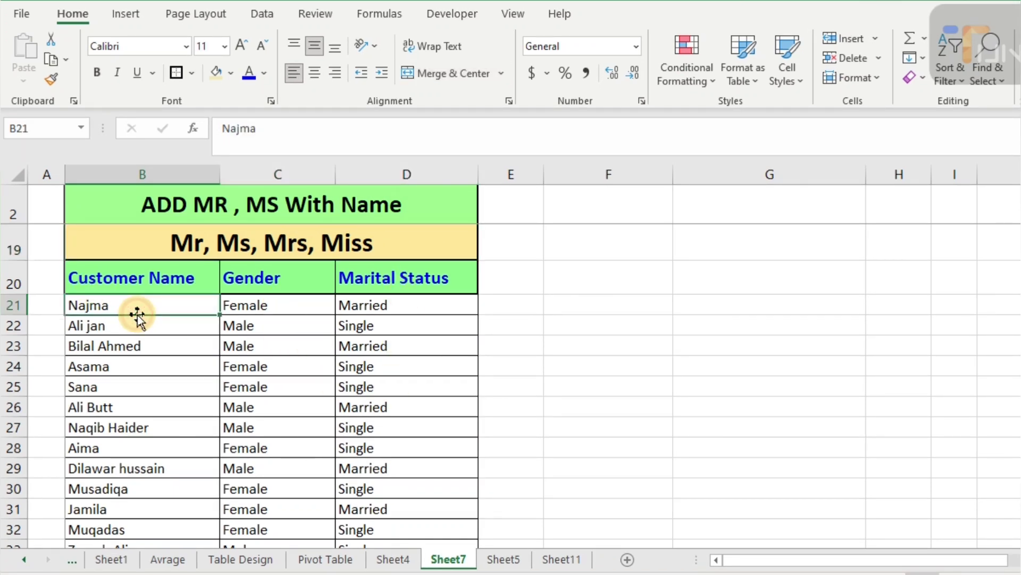
pyautogui.hotkey('ctrl', 'shift', 'Down')
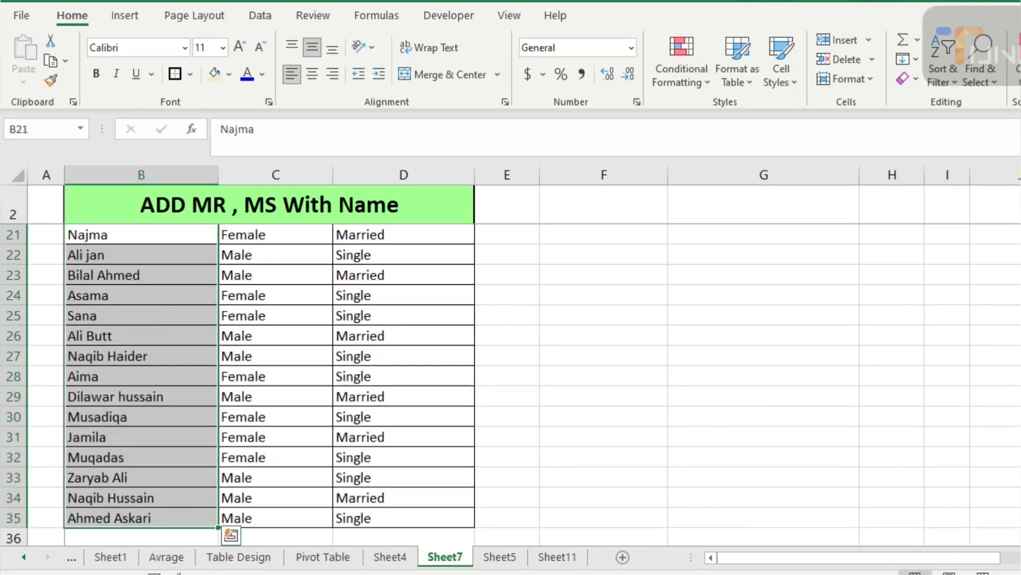
pyautogui.scroll(3, 732, 388)
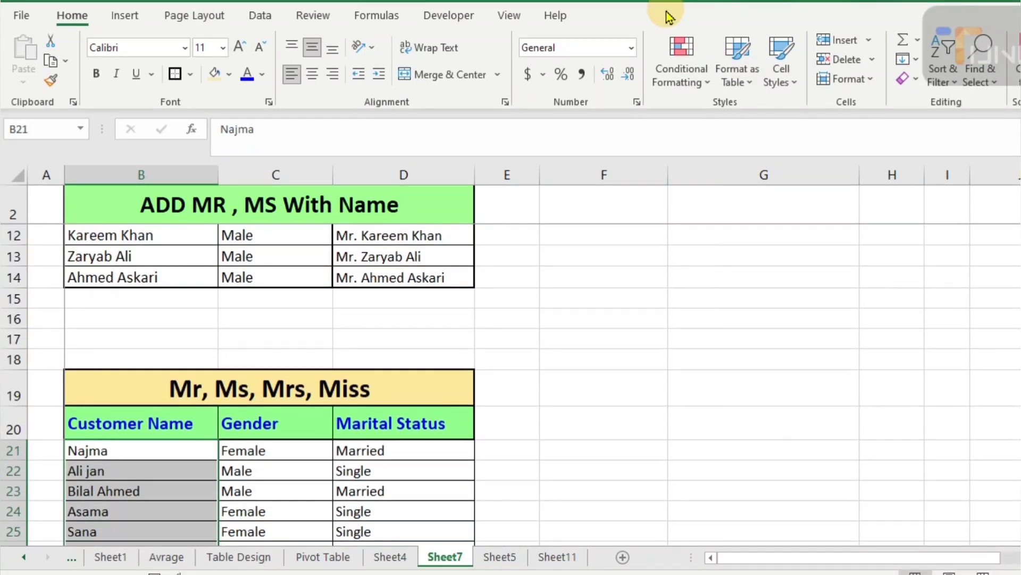
pyautogui.click(693, 74)
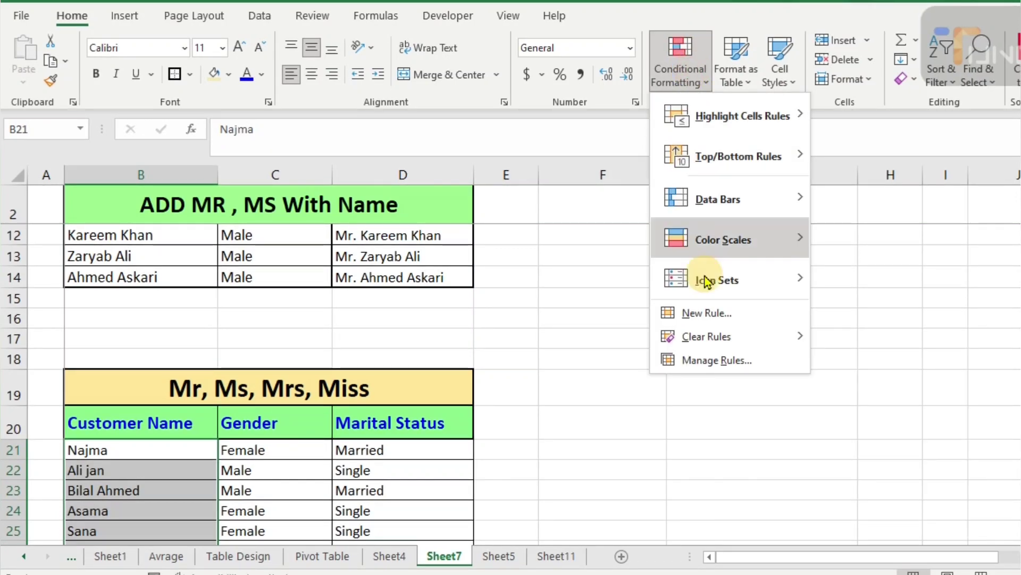
pyautogui.click(703, 318)
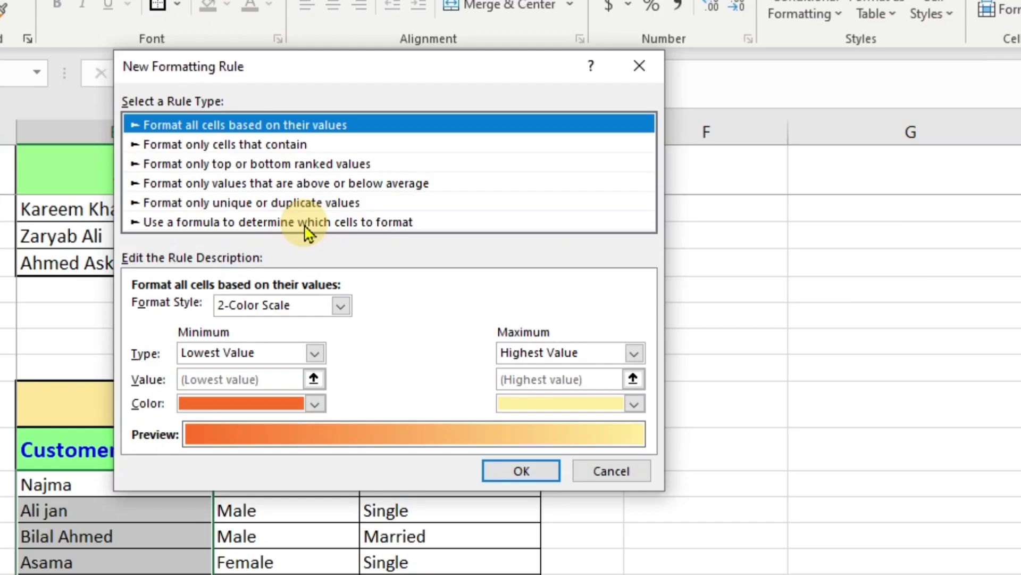
pyautogui.click(306, 223)
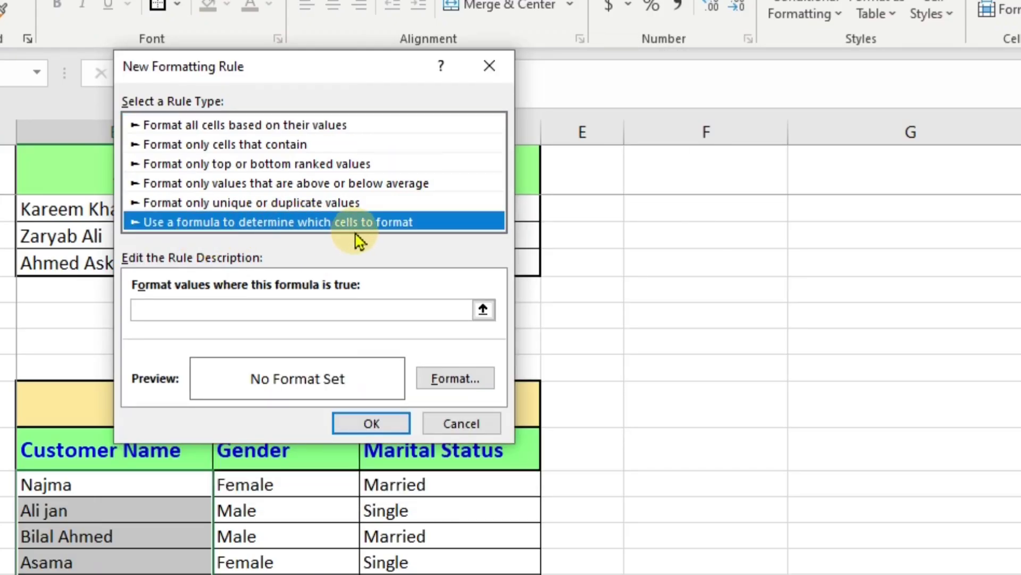
# Set the rule's formula to =$C21="Male", keeping only the column reference absolute.
pyautogui.click(268, 309)
pyautogui.write('=')
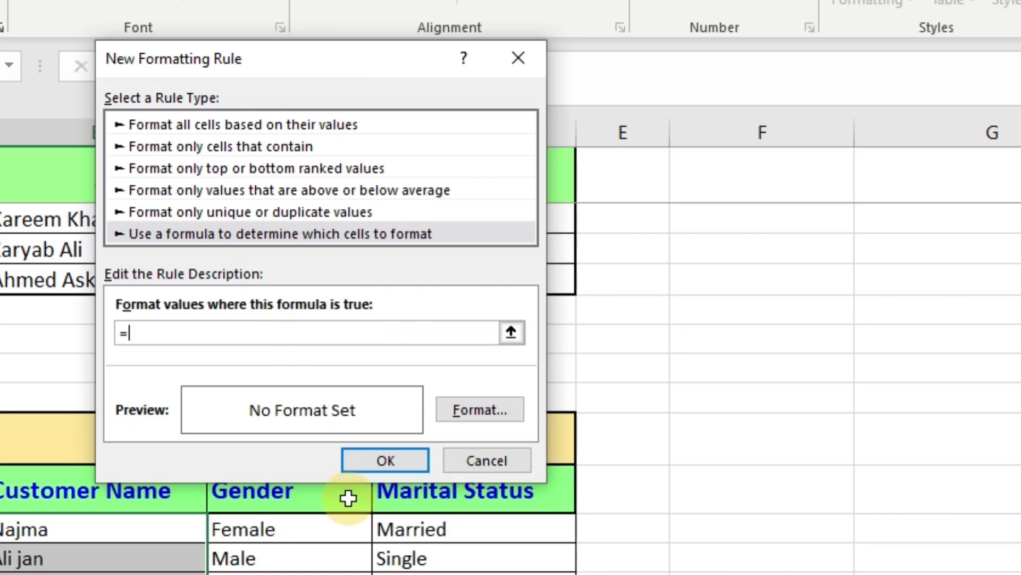
pyautogui.click(311, 531)
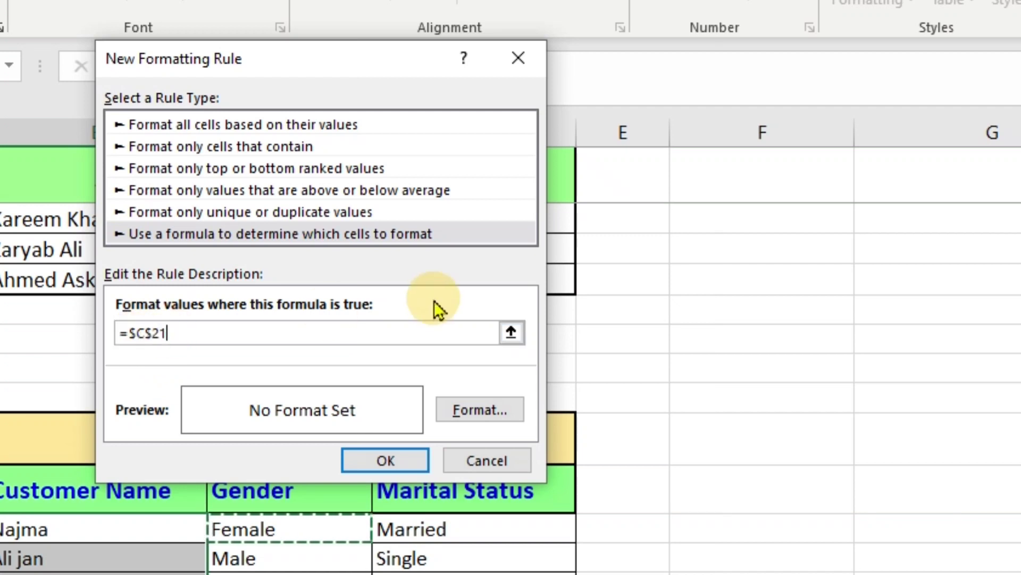
pyautogui.press('F4')
pyautogui.press('F4')
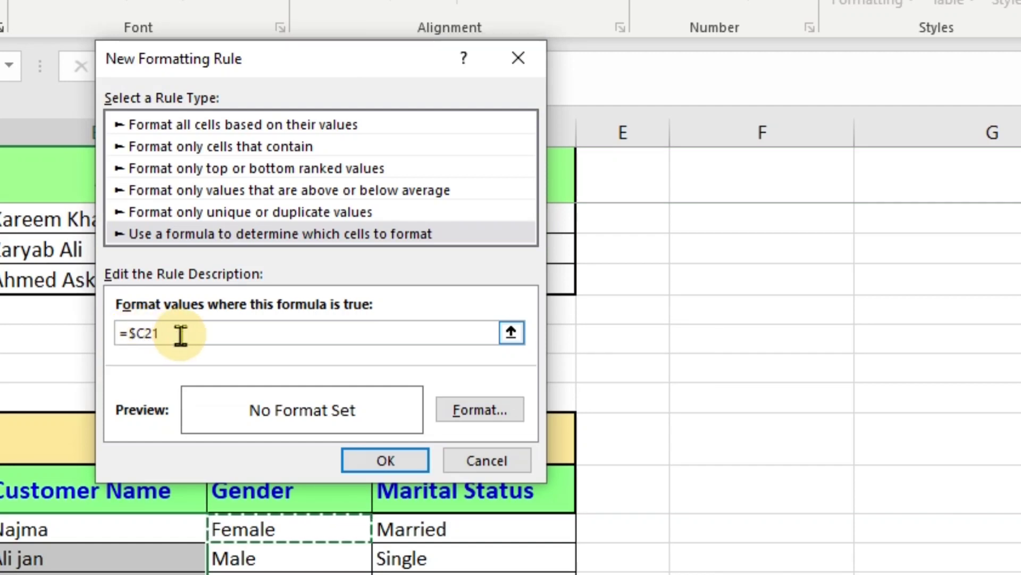
pyautogui.write('="')
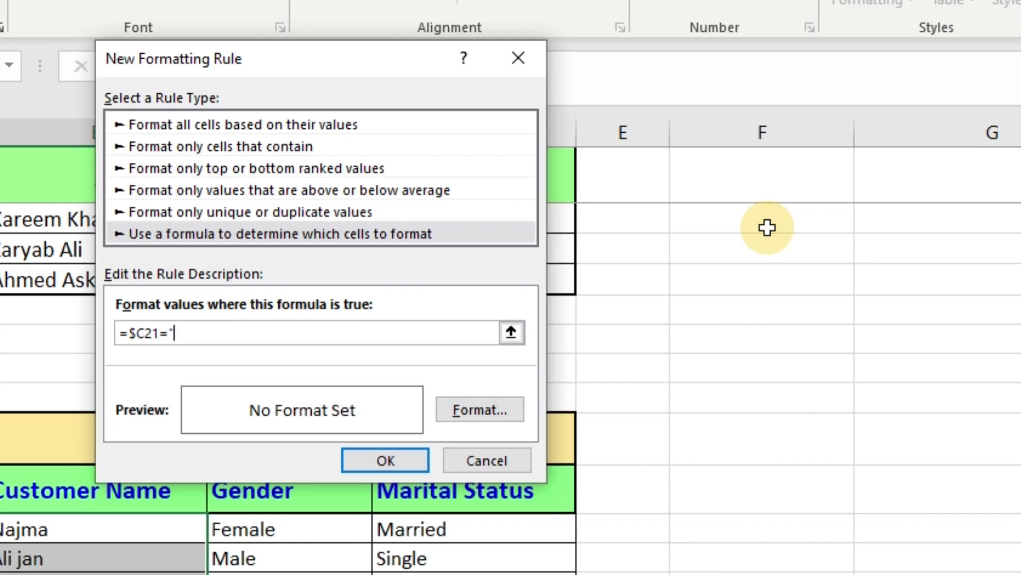
pyautogui.write('Male"')
# Give the rule the custom number format "Mr. "@ and apply it to the selected customer names.
pyautogui.click(475, 407)
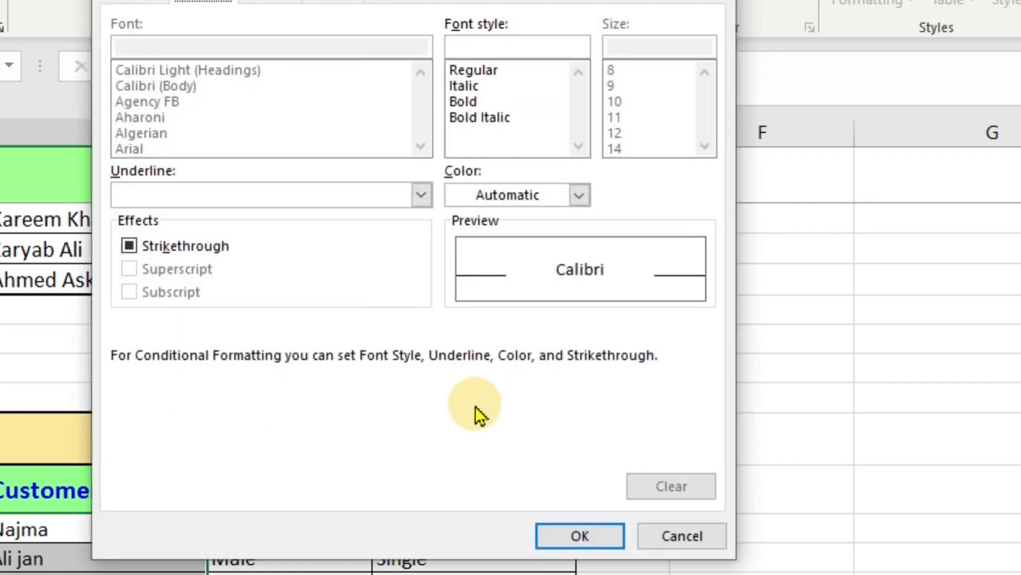
pyautogui.click(150, 5)
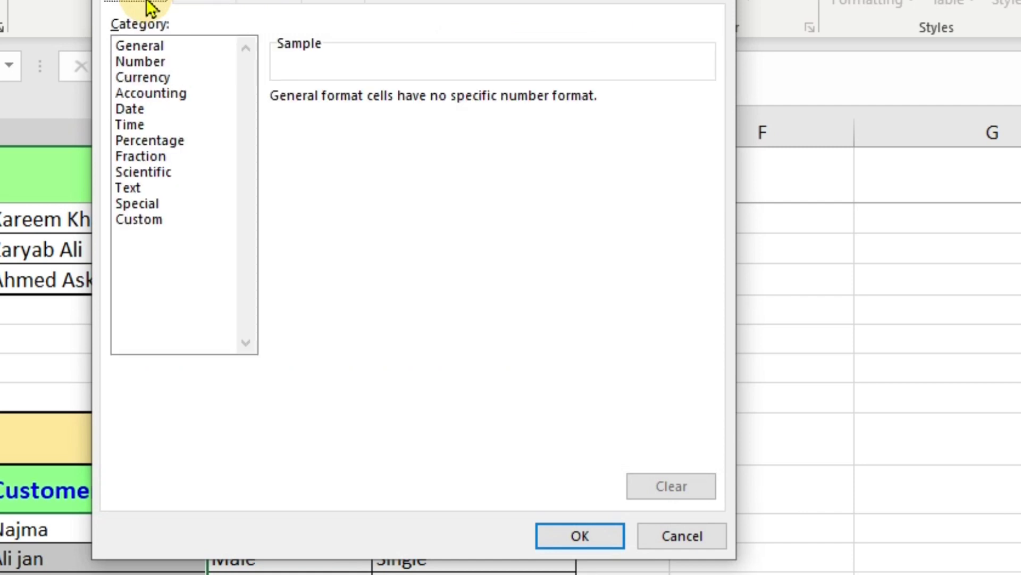
pyautogui.click(148, 219)
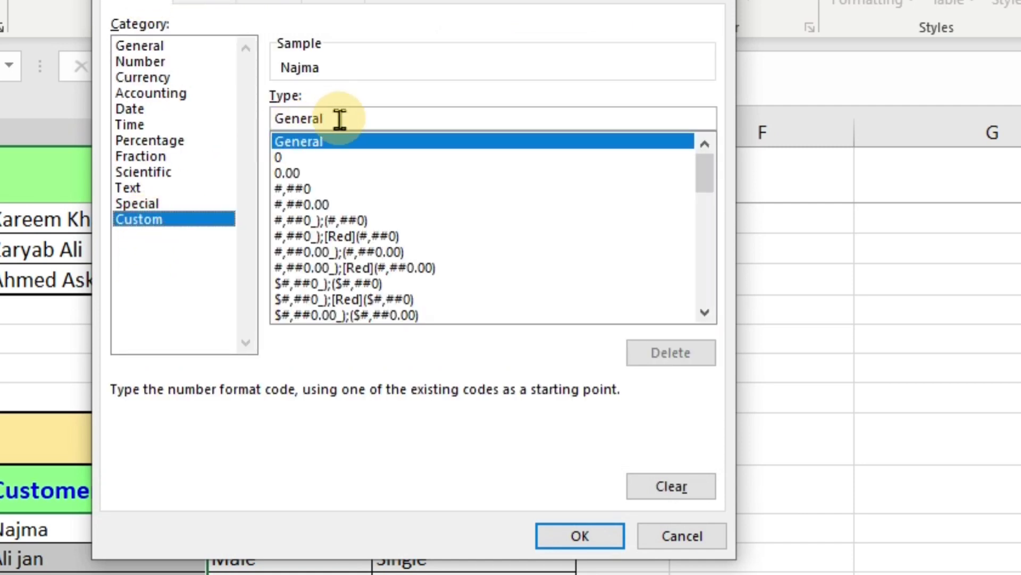
pyautogui.moveTo(338, 118); pyautogui.dragTo(275, 118)
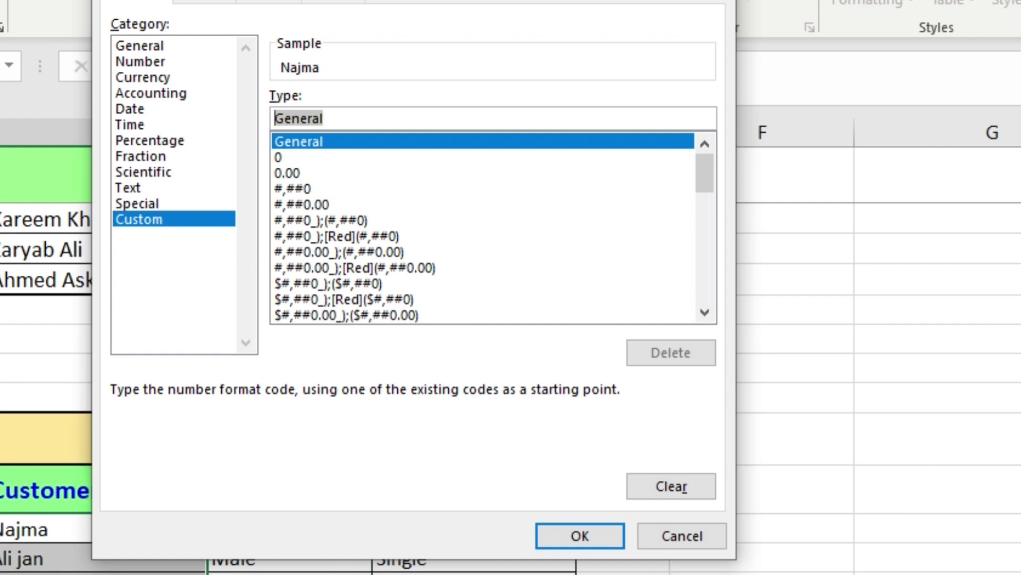
pyautogui.write('"')
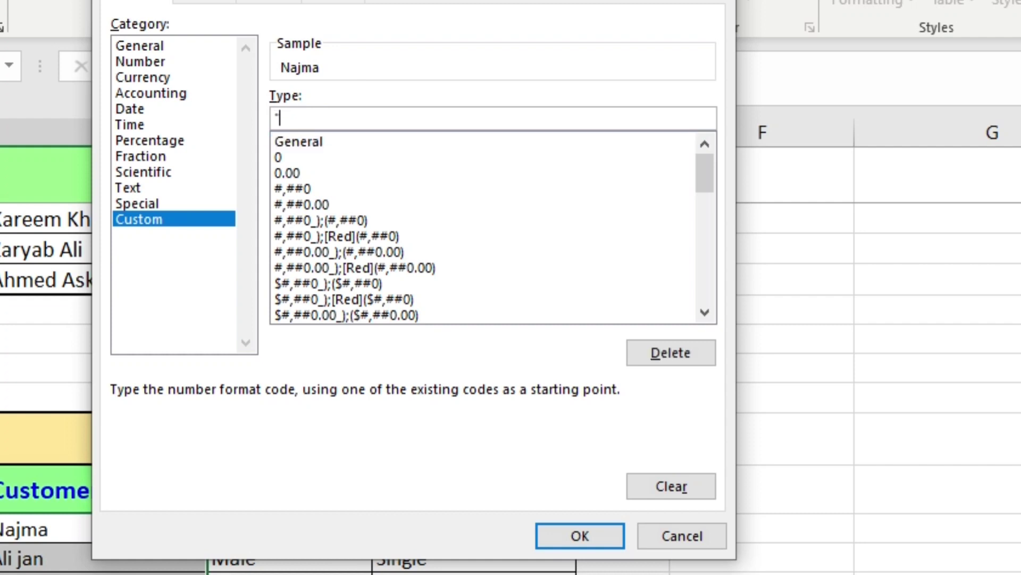
pyautogui.write('Mr. "')
pyautogui.write('@')
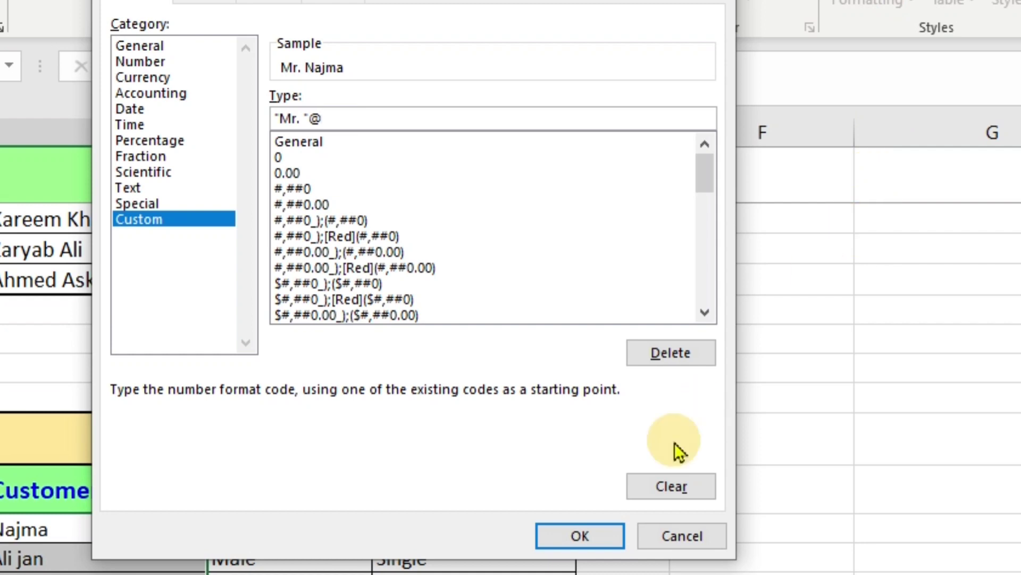
pyautogui.click(575, 535)
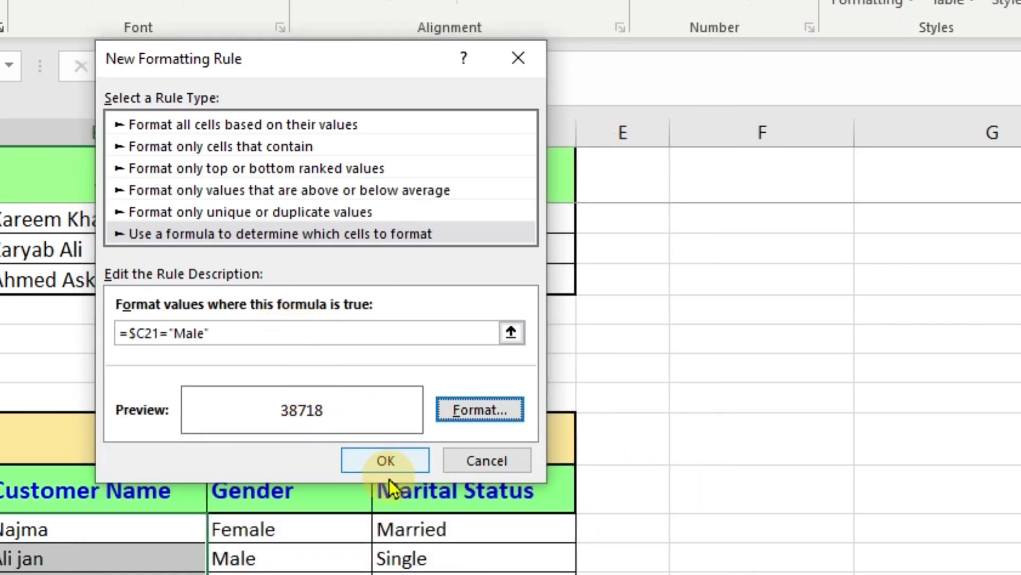
pyautogui.click(387, 463)
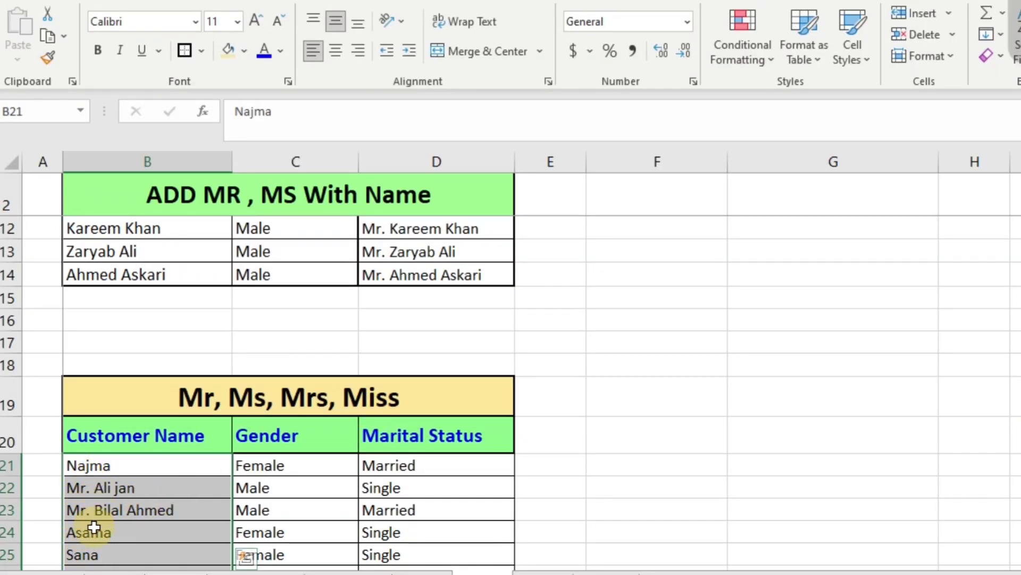
# Check the titles on the customer names against the Gender column through row 35.
pyautogui.scroll(-3, 511, 346)
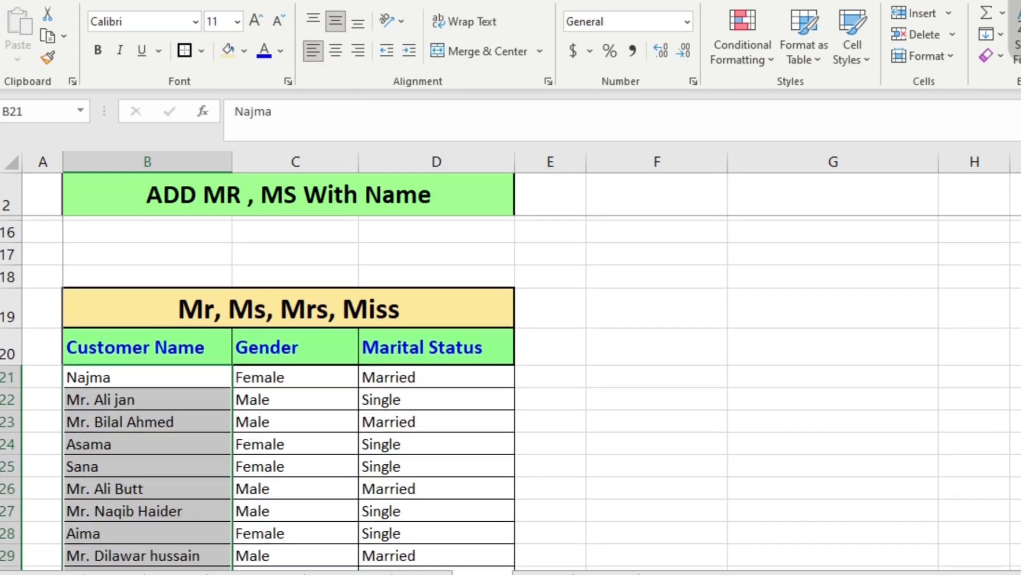
pyautogui.scroll(1, 510, 393)
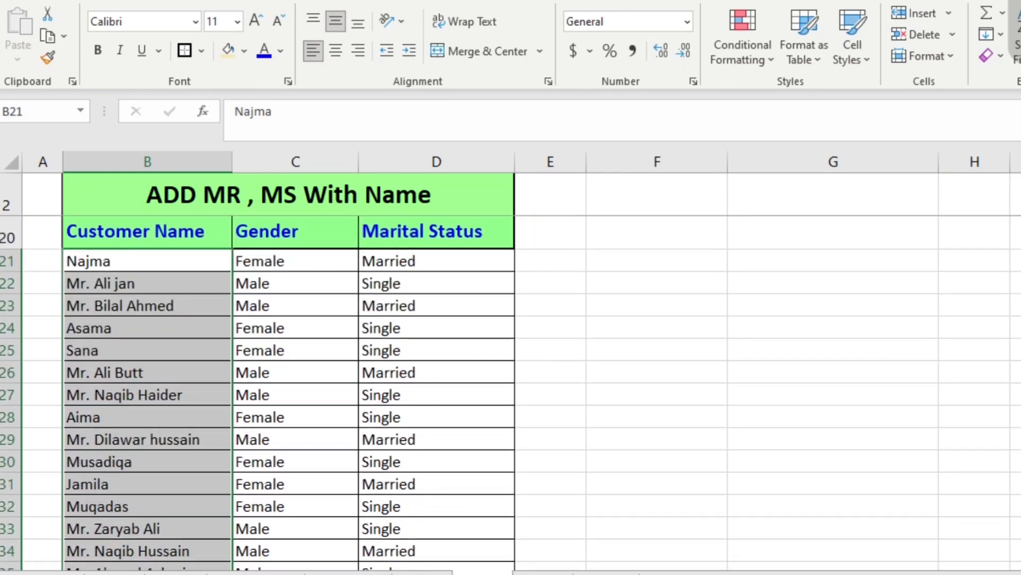
pyautogui.scroll(-1, 511, 393)
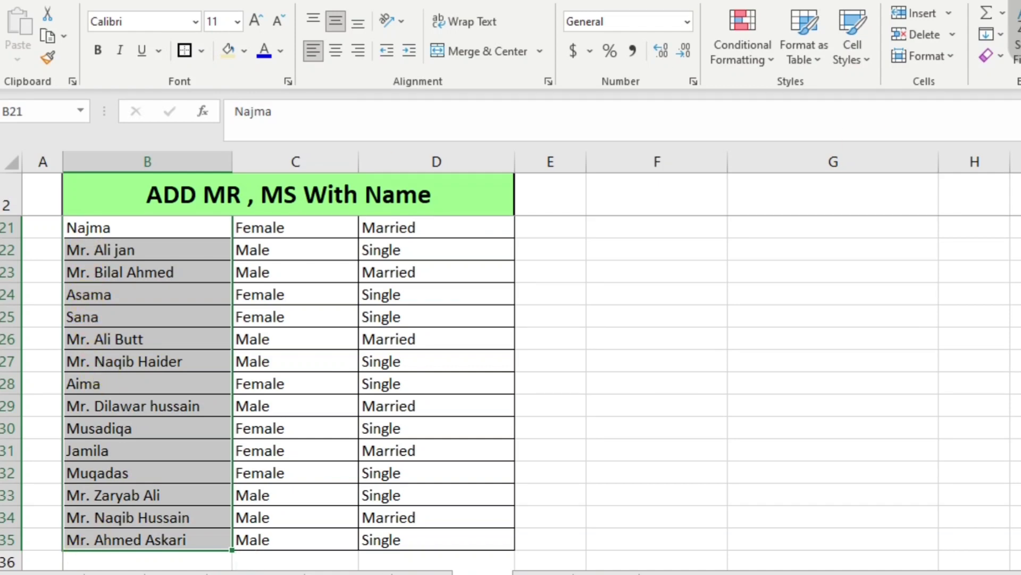
pyautogui.scroll(4, 510, 393)
pyautogui.scroll(-3, 511, 394)
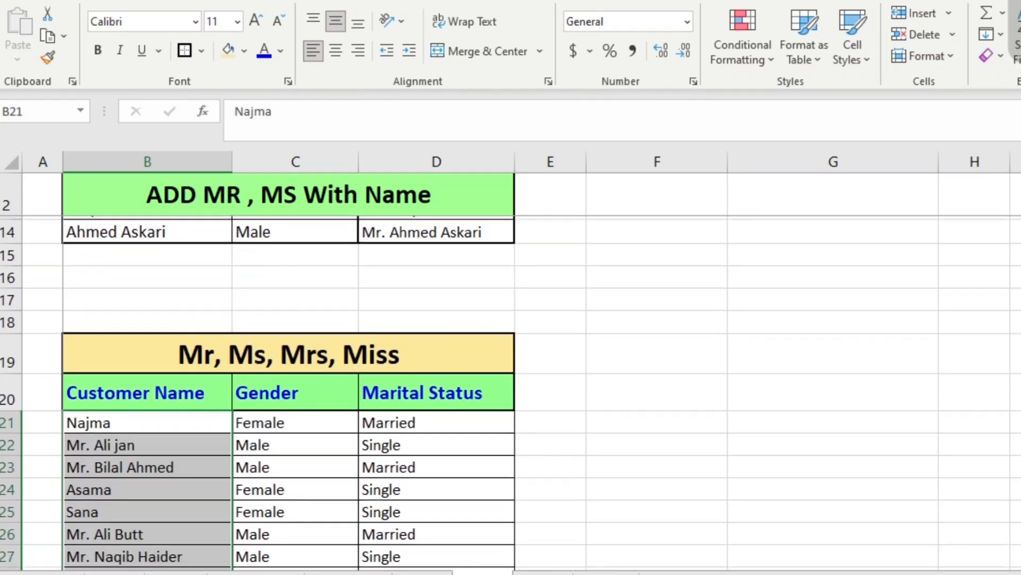
pyautogui.scroll(-1, 511, 393)
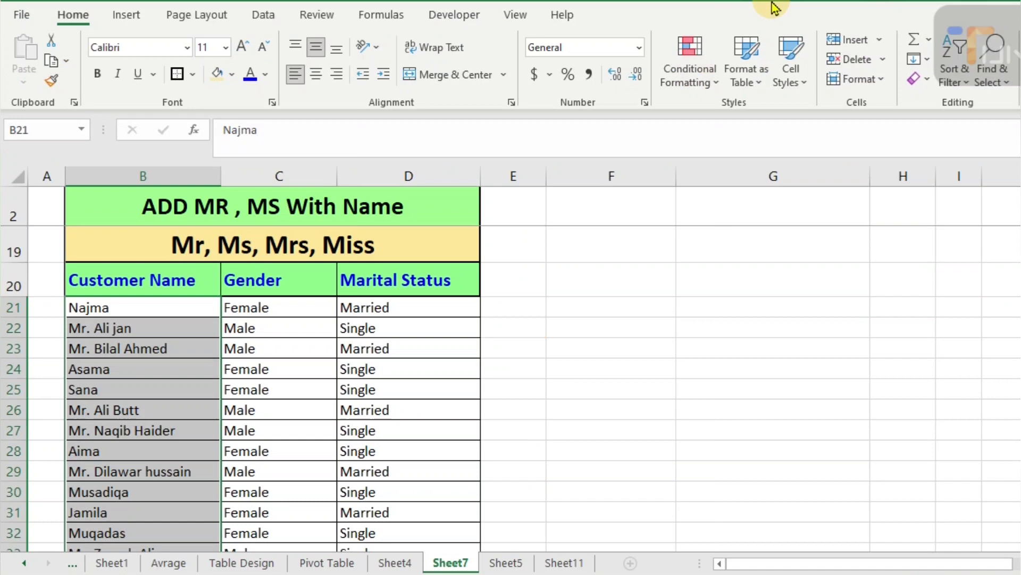
# Start another conditional formatting rule for the selected customer names that uses a formula to determine which cells to format.
pyautogui.click(688, 66)
pyautogui.moveTo(716, 346)
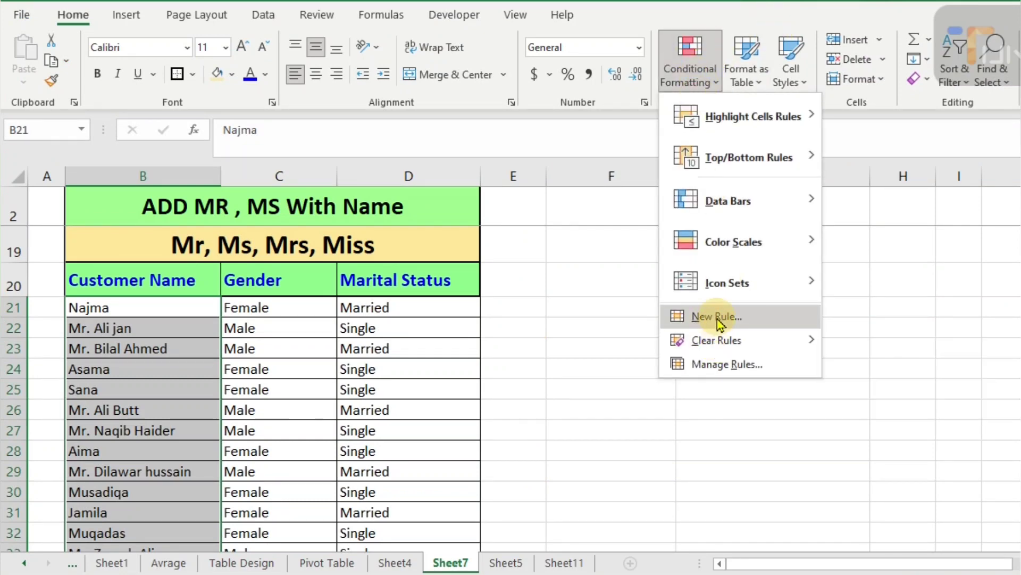
pyautogui.click(716, 316)
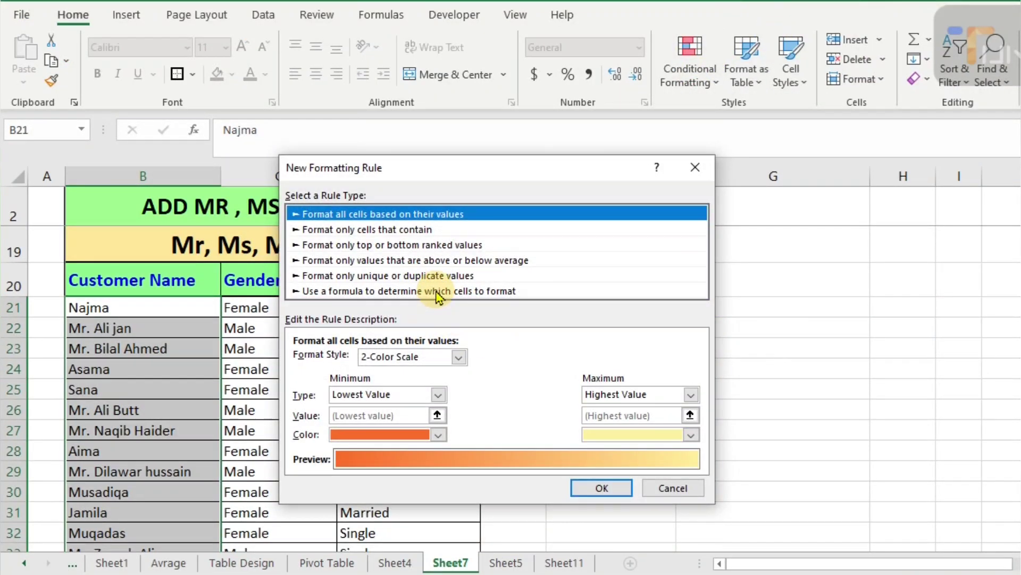
pyautogui.click(434, 290)
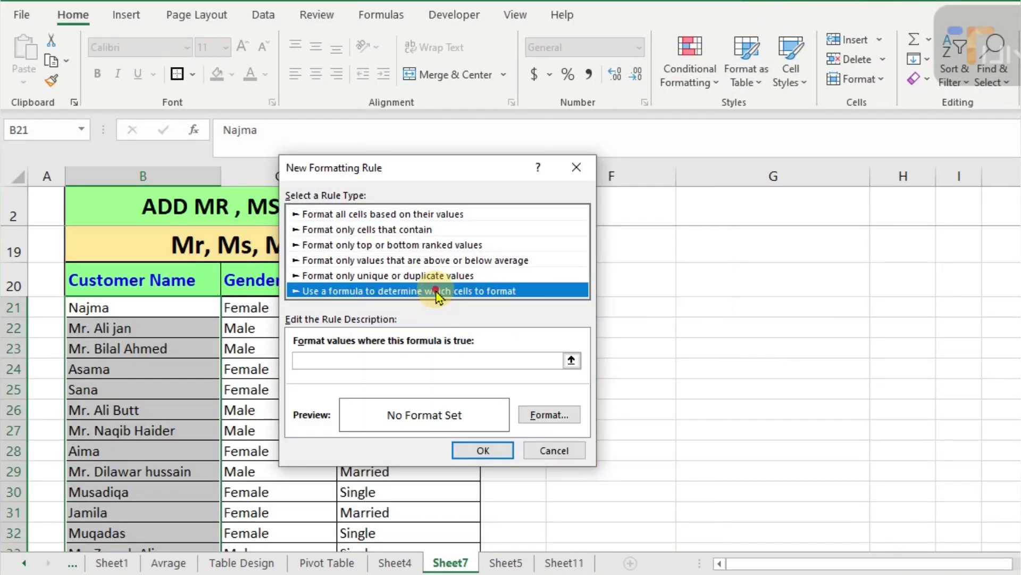
# Set the rule's formula to =$C21="Female", keeping only the column reference absolute.
pyautogui.click(386, 360)
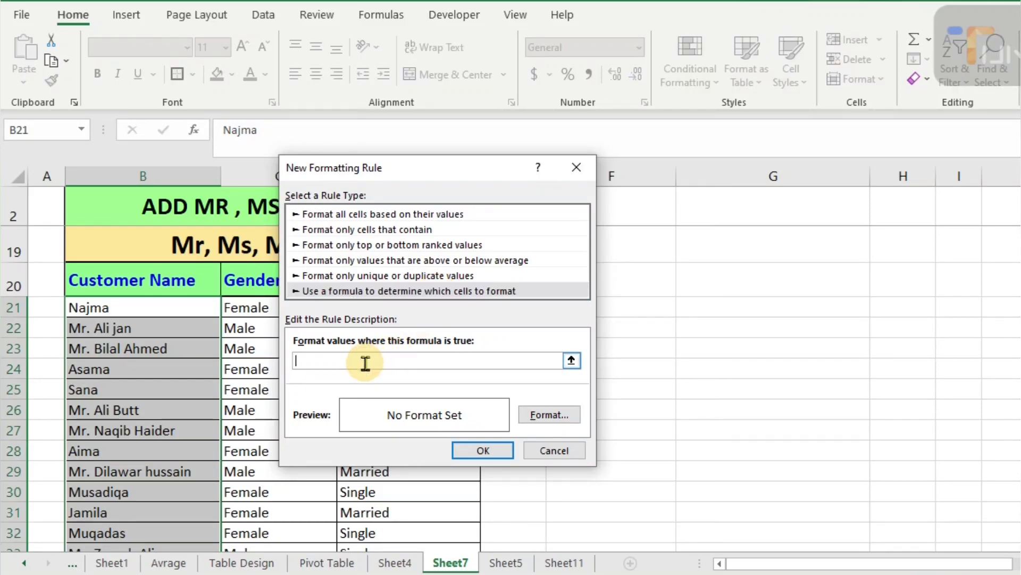
pyautogui.click(260, 310)
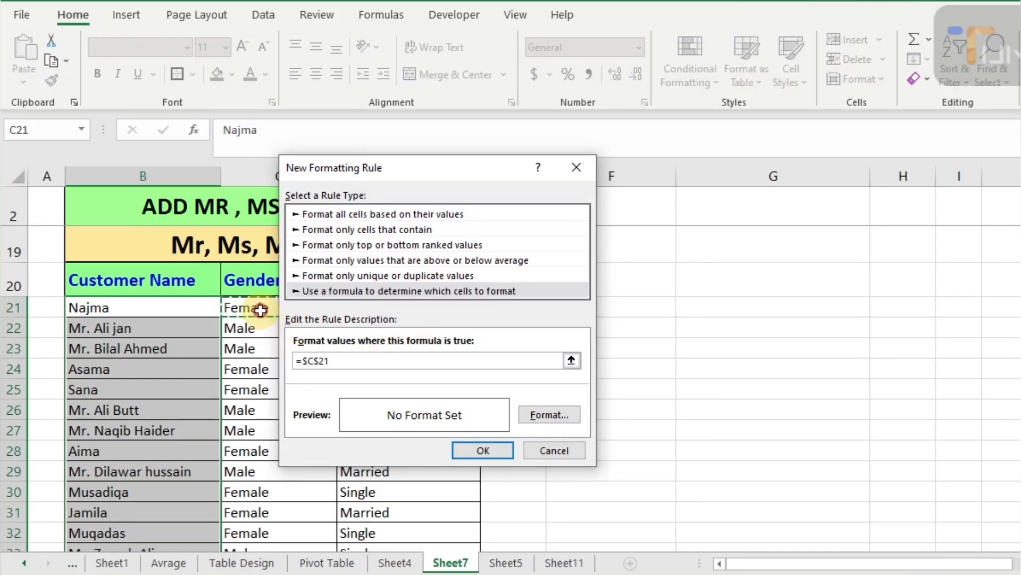
pyautogui.press('F4')
pyautogui.press('F4')
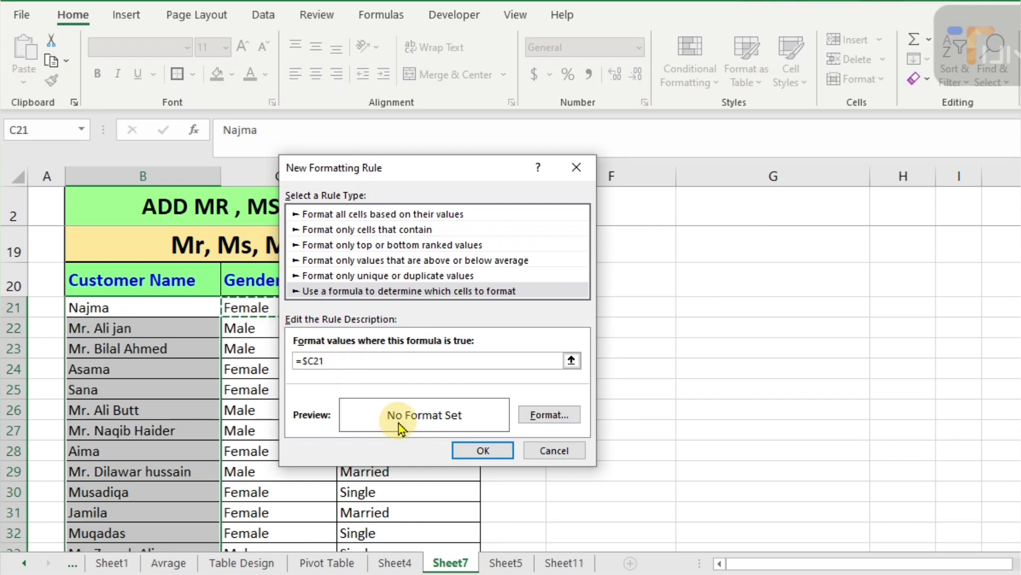
pyautogui.write('="Fem')
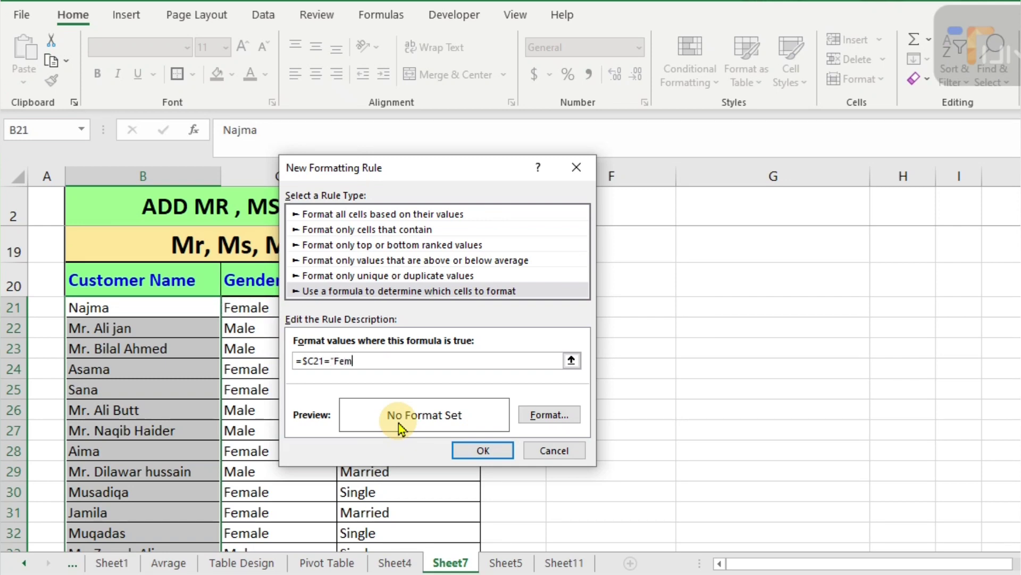
pyautogui.write('ale"')
# Give the rule the custom number format "Ms. "@ and apply it to the selected customer names.
pyautogui.click(550, 417)
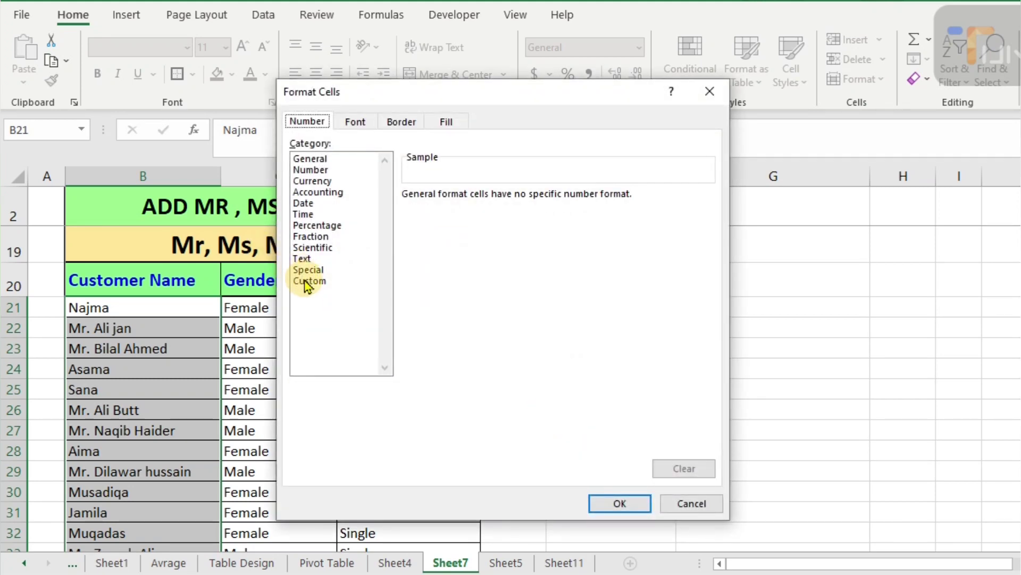
pyautogui.click(308, 281)
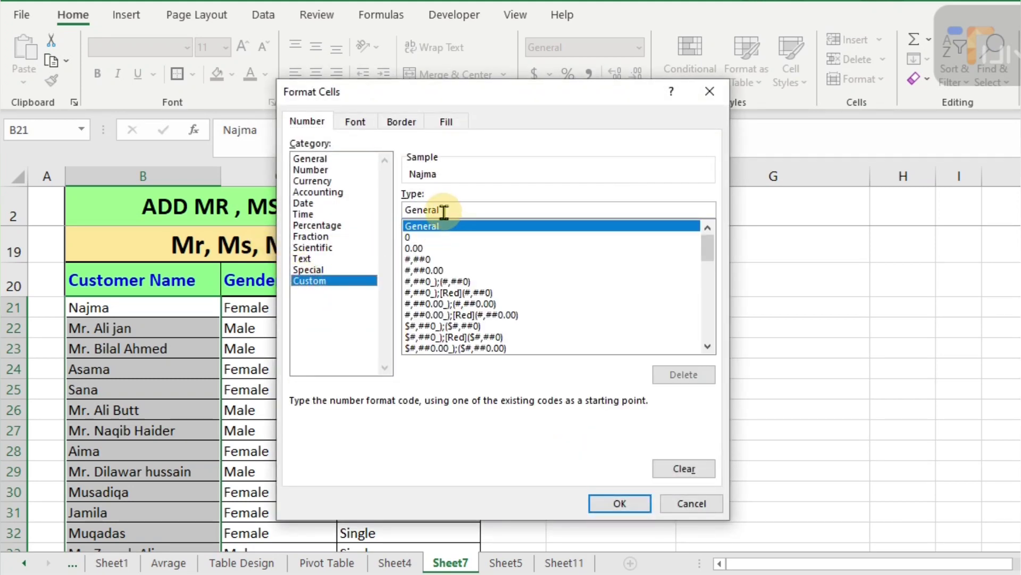
pyautogui.moveTo(444, 212); pyautogui.dragTo(406, 209)
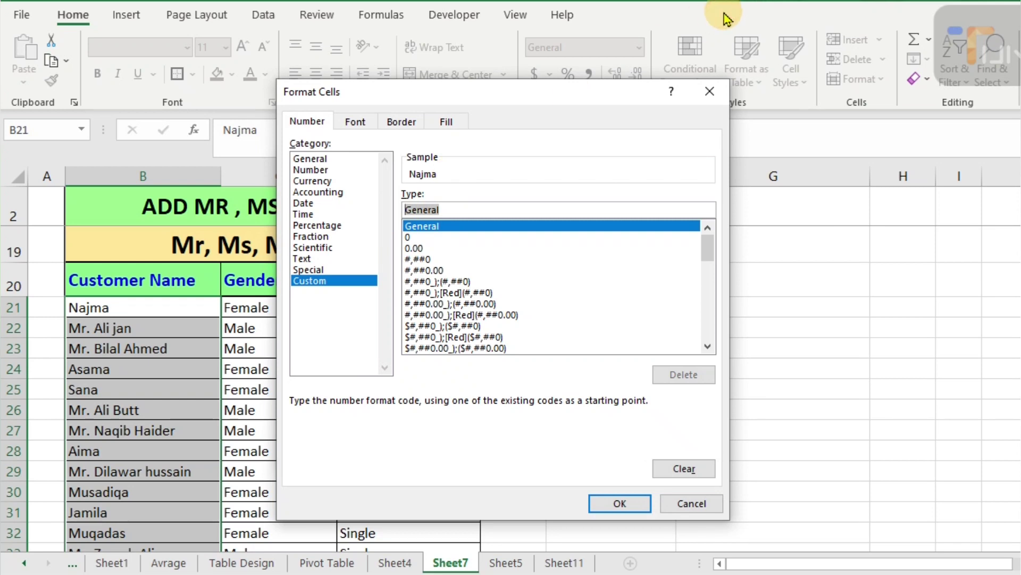
pyautogui.write('"')
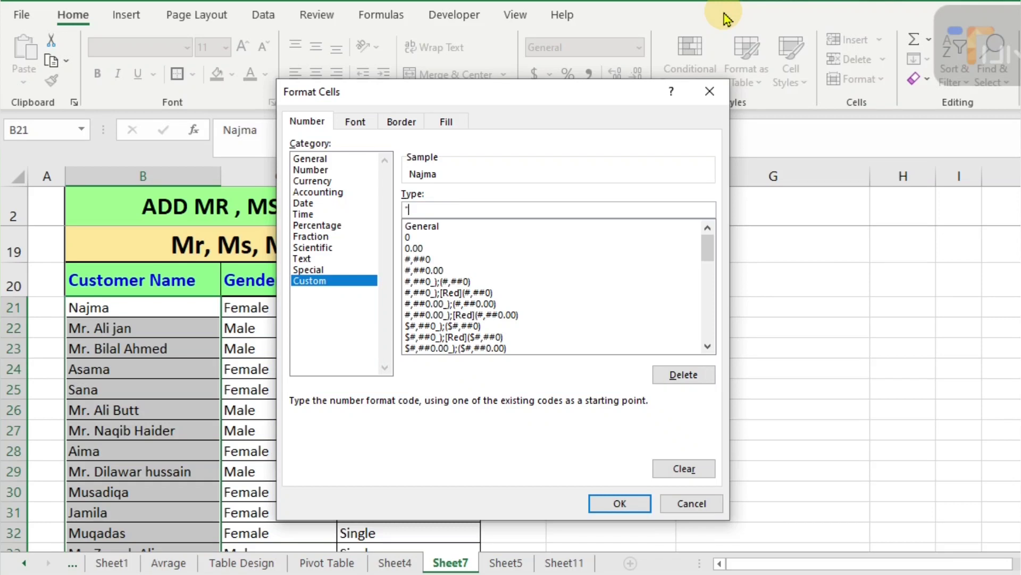
pyautogui.write('M')
pyautogui.write('s. "@')
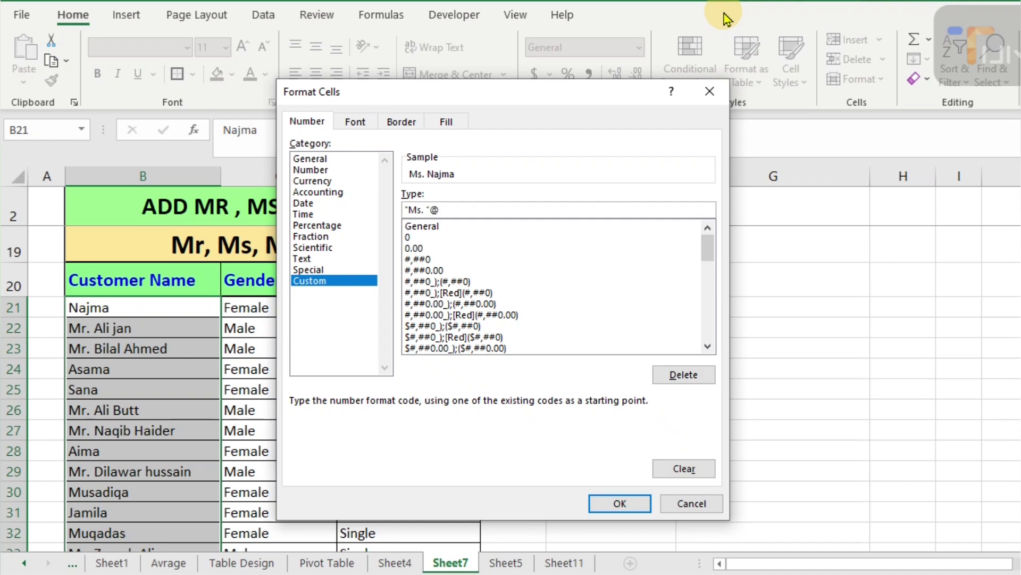
pyautogui.click(619, 503)
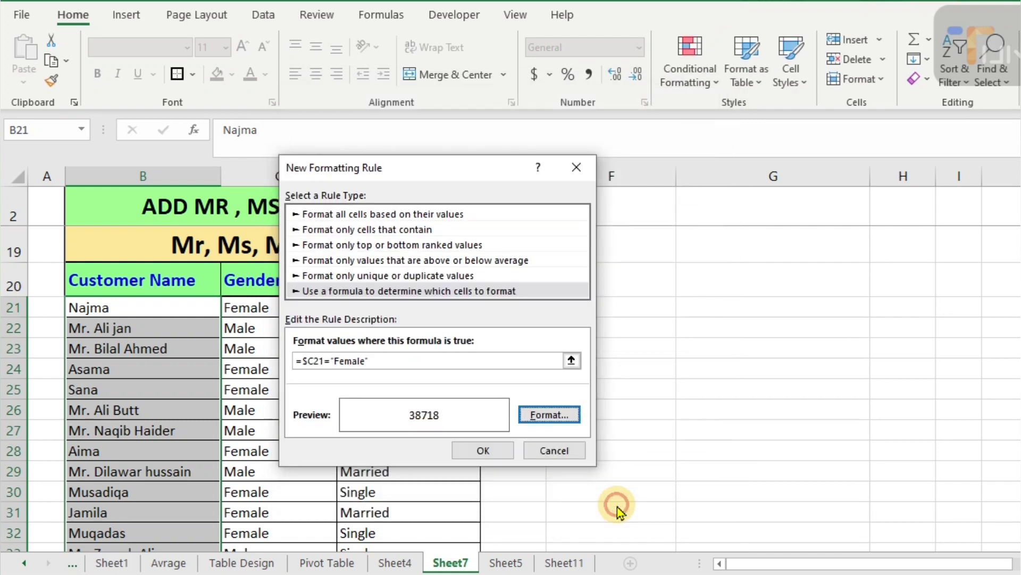
pyautogui.click(483, 451)
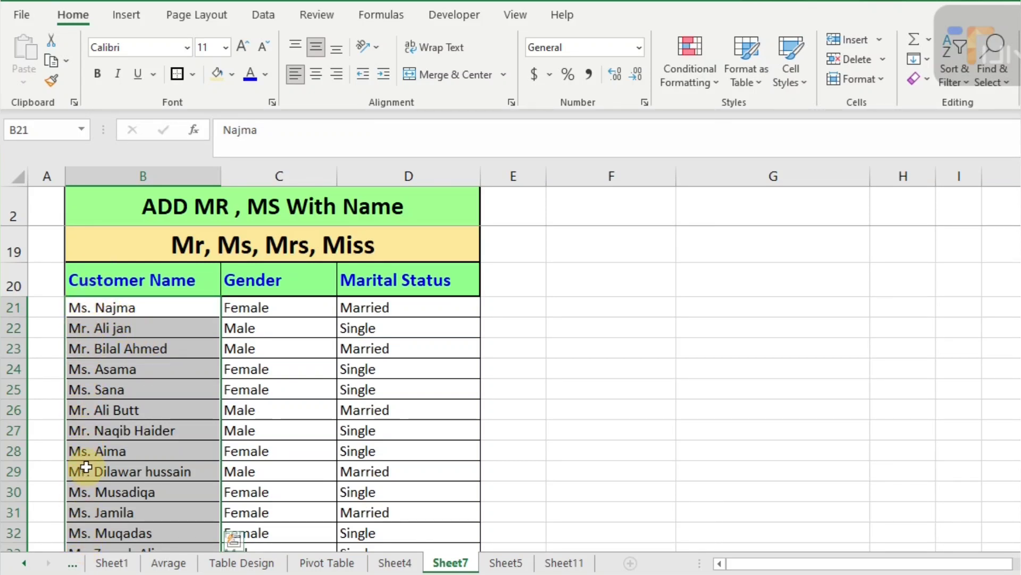
# Review the Mr. and Ms. titles on the second table's customer names down to row 35.
pyautogui.scroll(4, 132, 362)
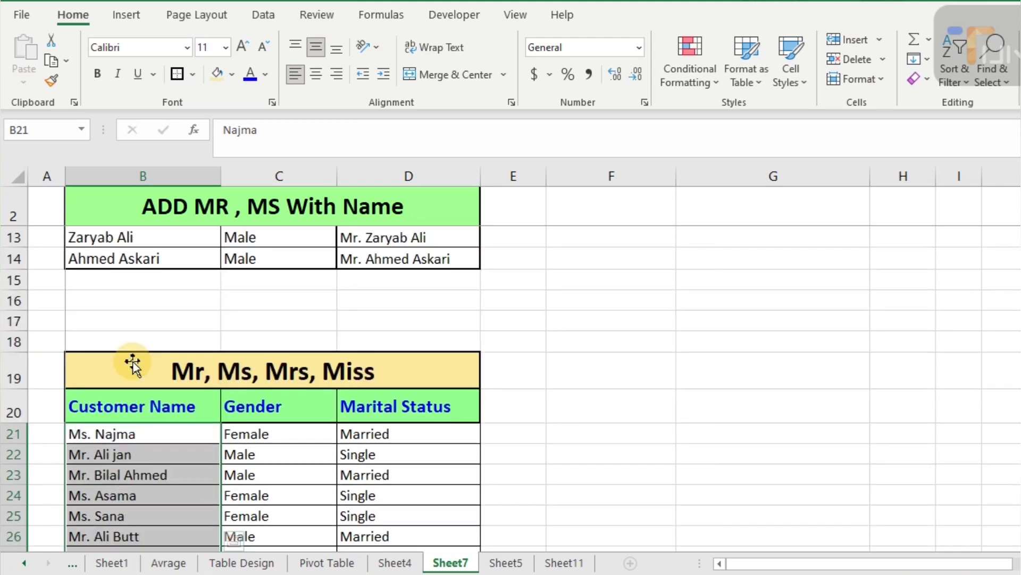
pyautogui.scroll(-4, 132, 362)
pyautogui.scroll(-2, 132, 362)
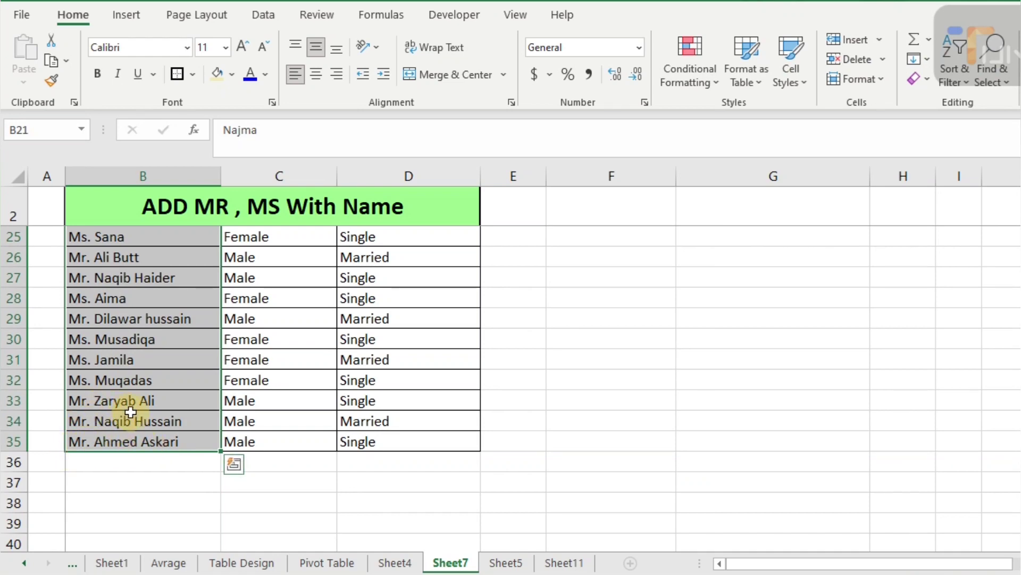
pyautogui.scroll(3, 130, 412)
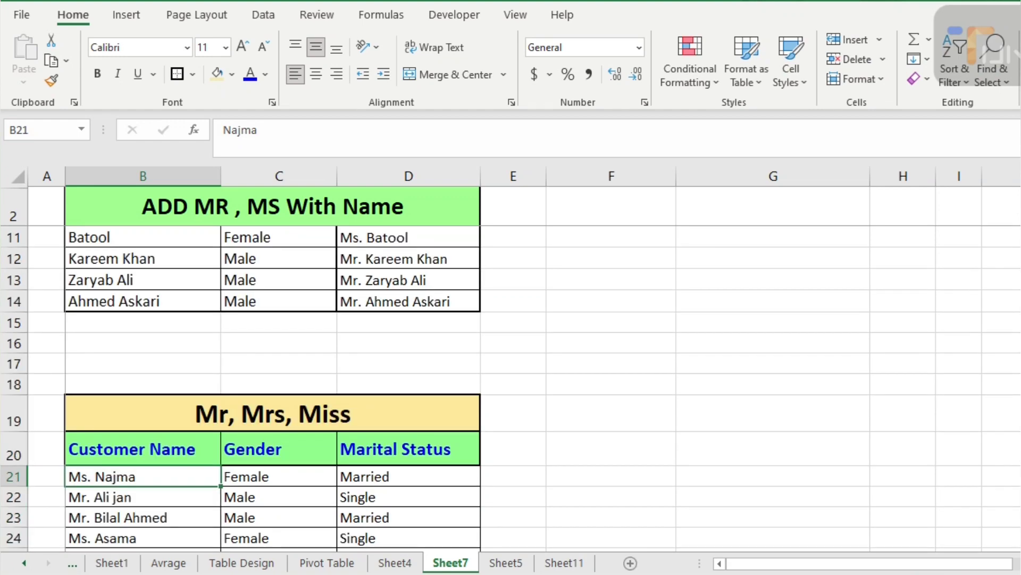
# Select the customer names in B21:B35 and begin a further formula-based conditional formatting rule.
pyautogui.hotkey('ctrl', 'shift', 'Down')
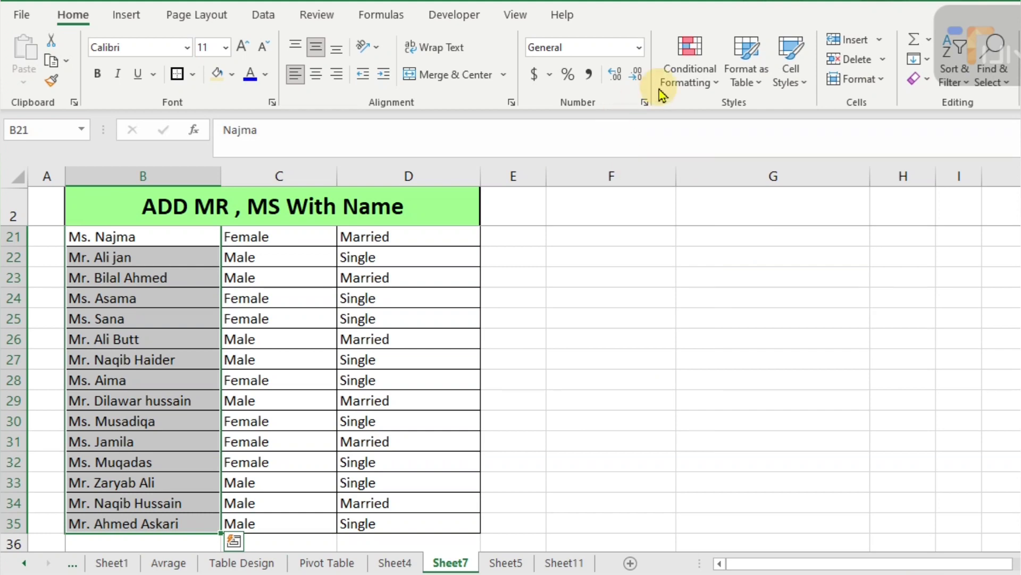
pyautogui.click(690, 79)
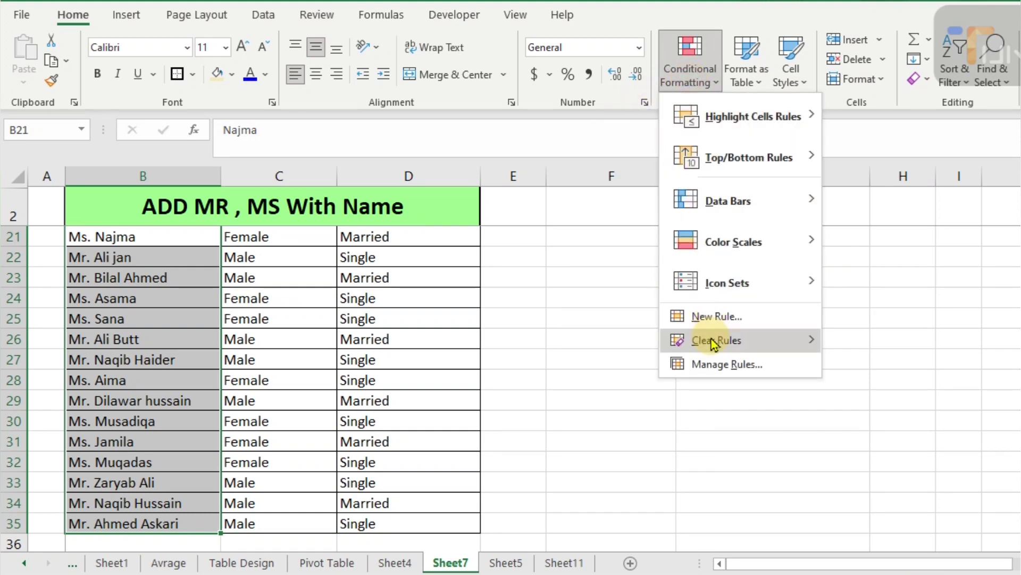
pyautogui.click(709, 316)
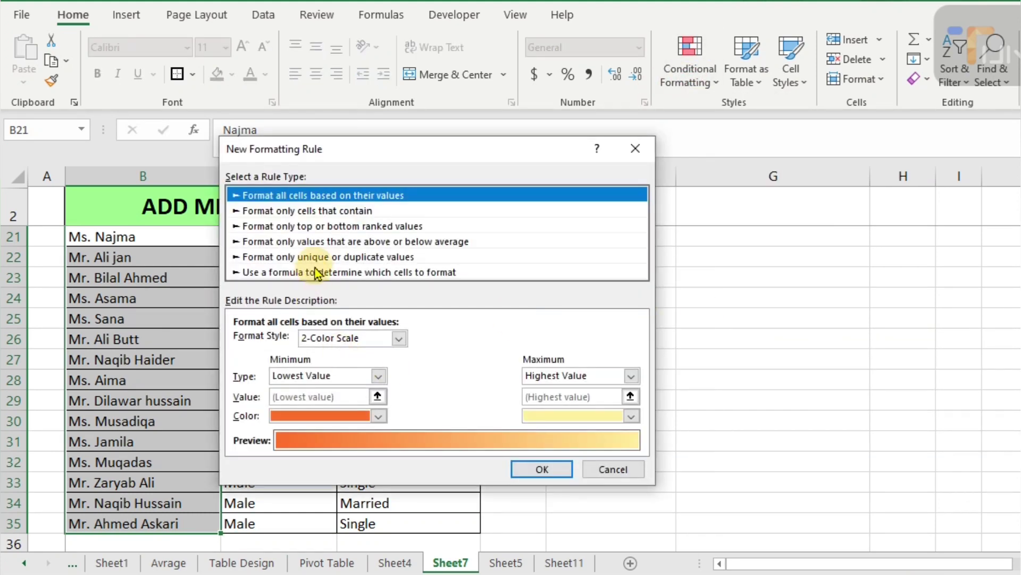
pyautogui.click(322, 272)
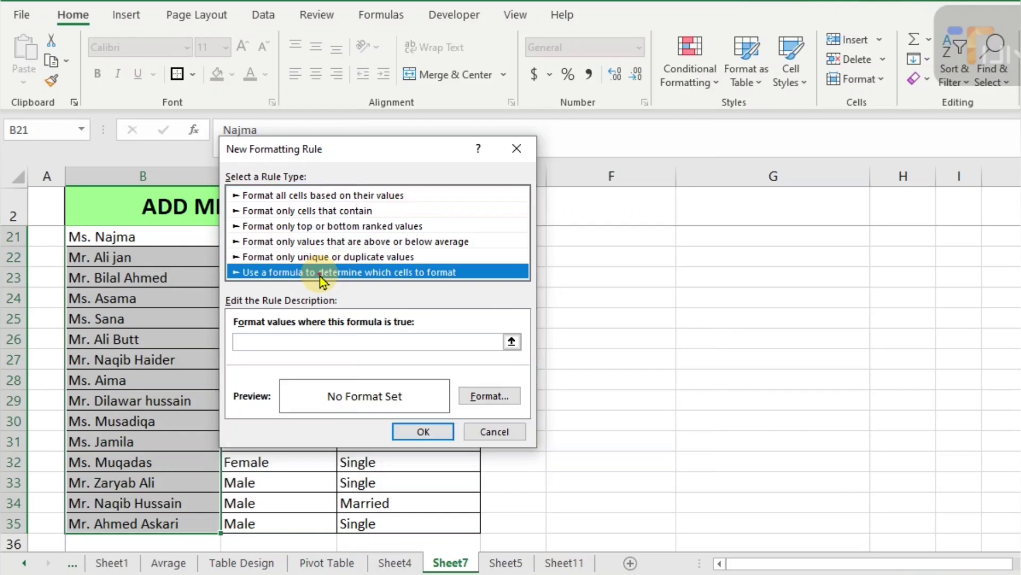
# Enter =AND($C21="FEMALE","SINGLE" as the rule's formula, with only the column of C21 absolute.
pyautogui.click(307, 341)
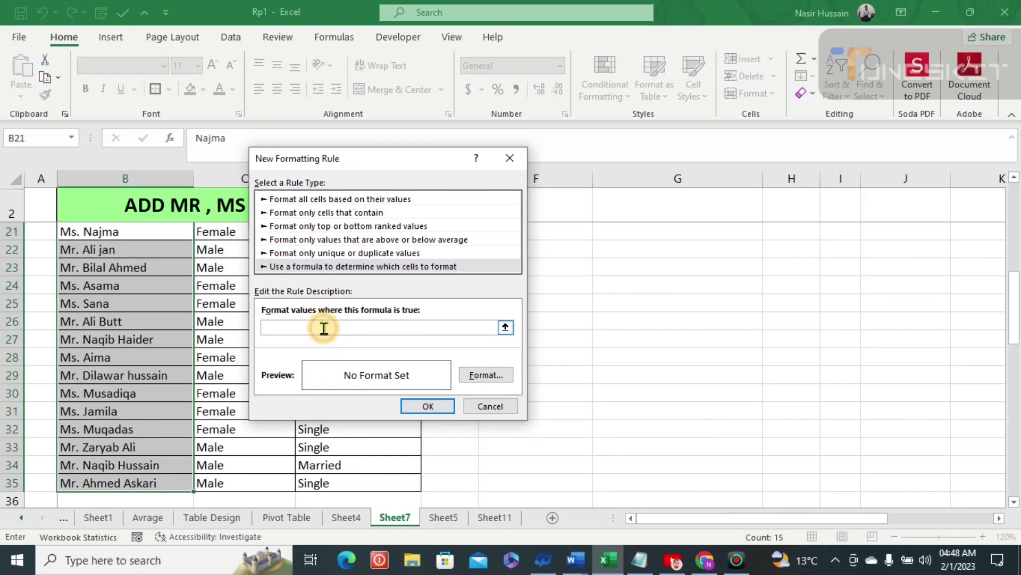
pyautogui.write('=AND')
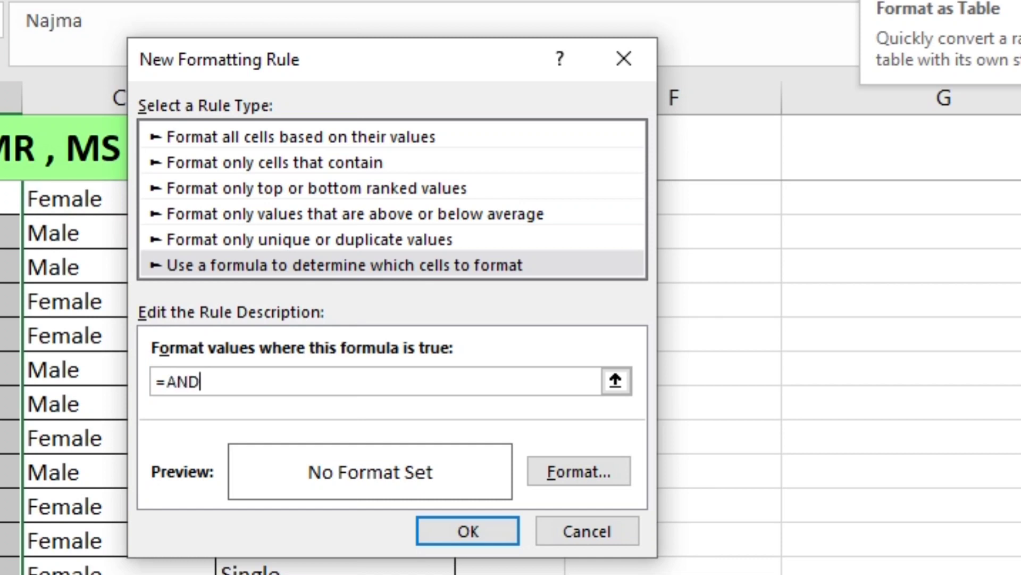
pyautogui.write('(')
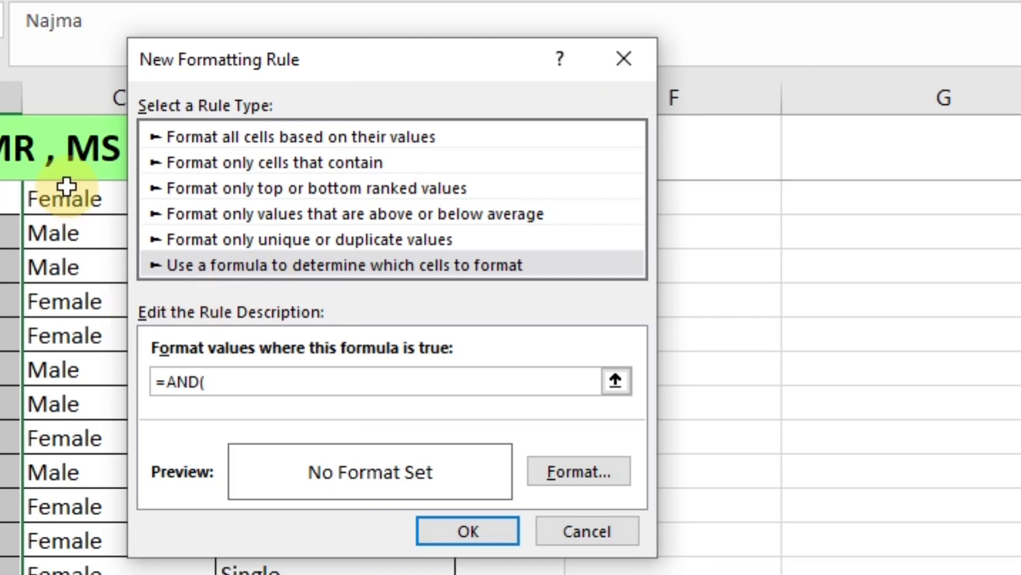
pyautogui.click(69, 205)
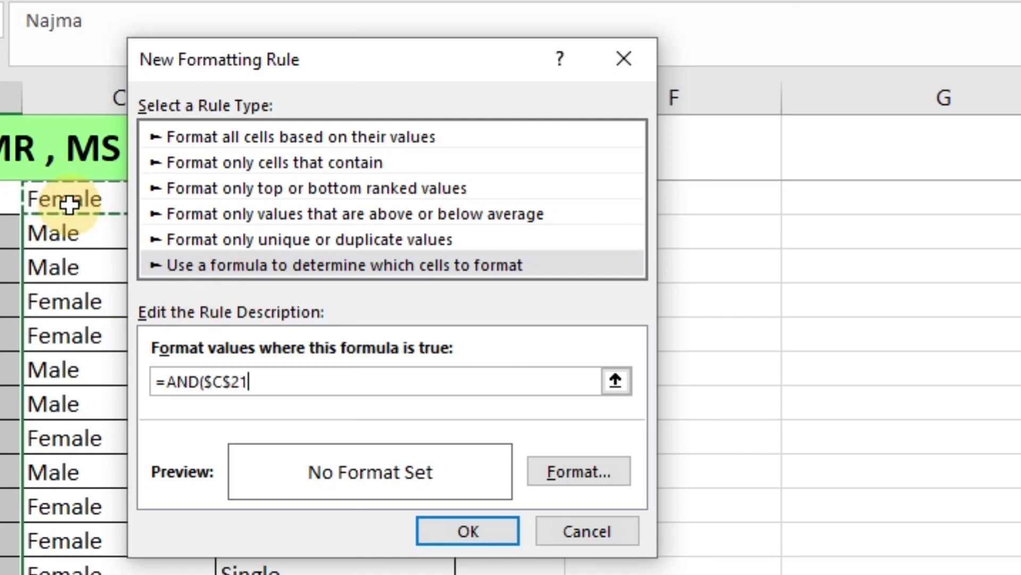
pyautogui.press('F4')
pyautogui.press('F4')
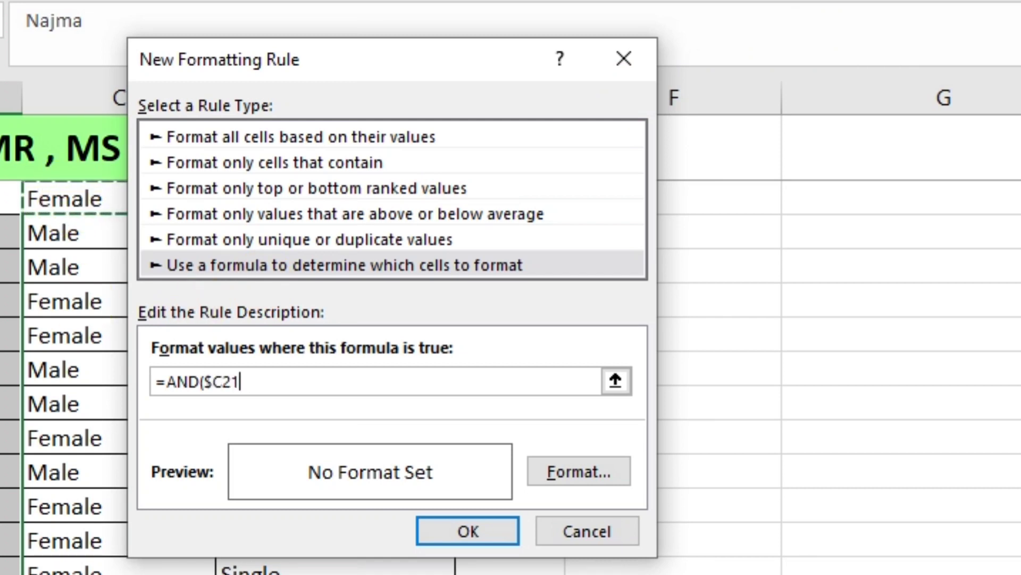
pyautogui.write('="')
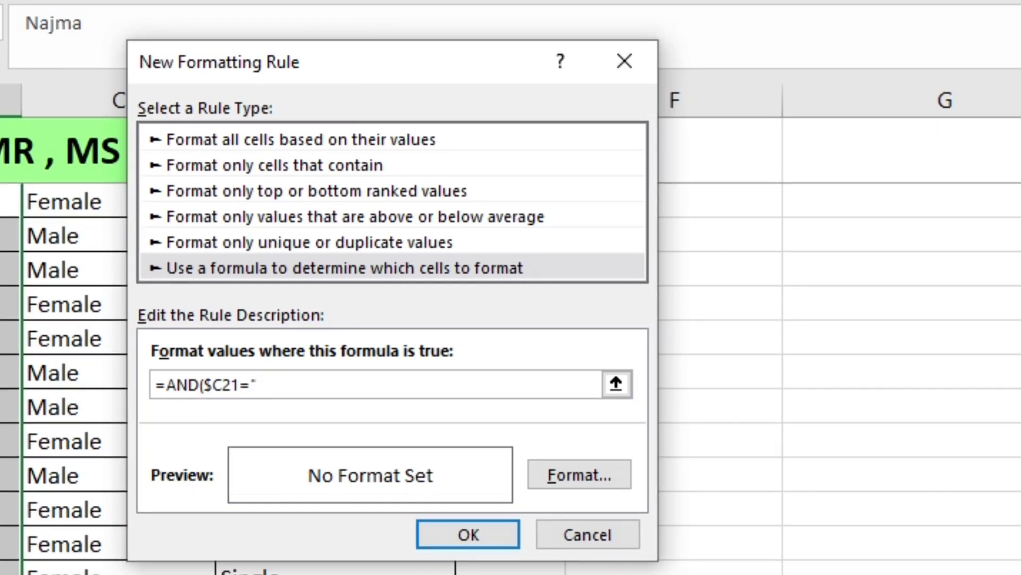
pyautogui.write('FEMALE')
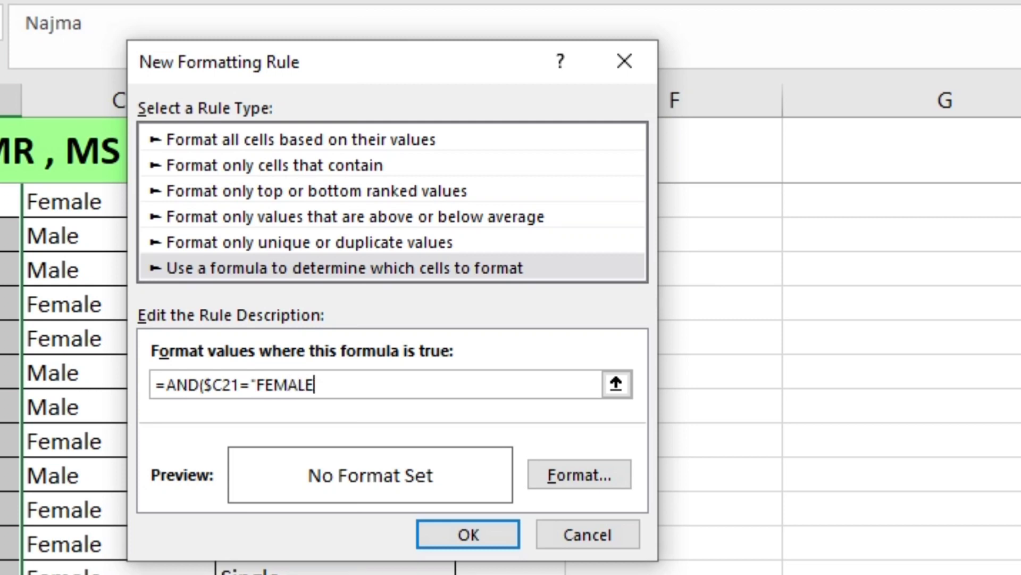
pyautogui.write('","')
pyautogui.write('SINGLE')
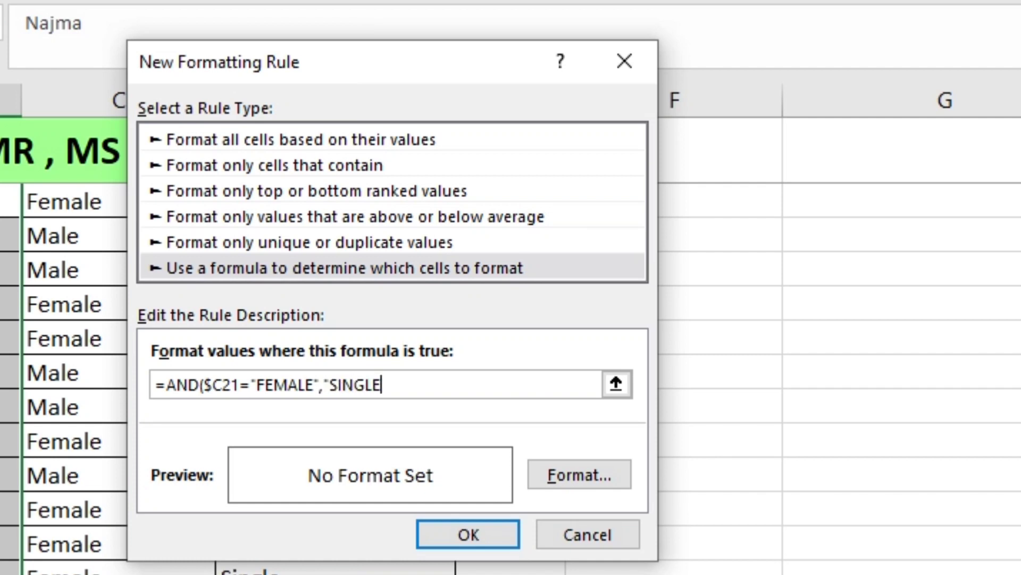
pyautogui.write('"')
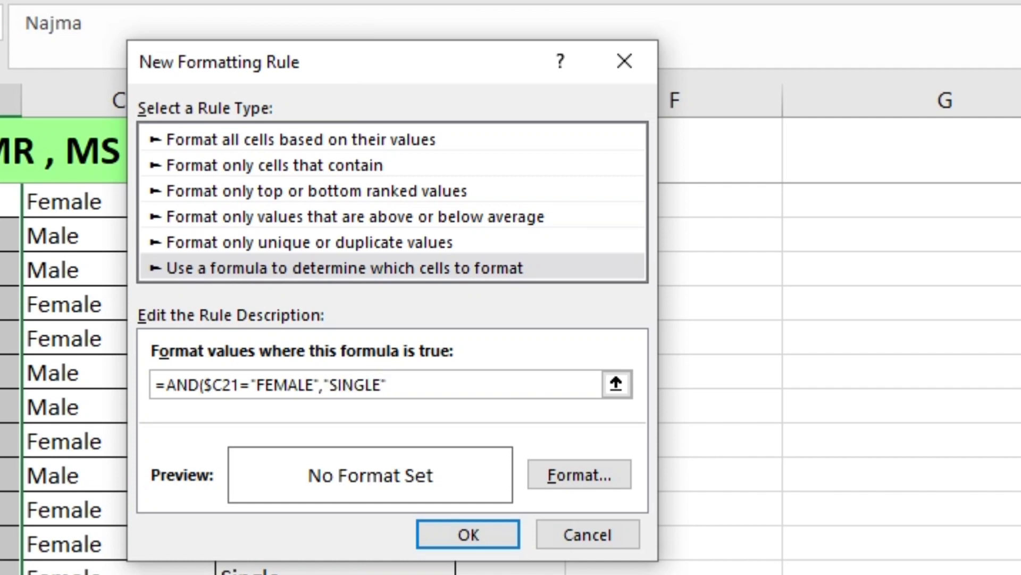
# Give the rule the custom number format "MISS. "@ and apply it to the selected customer names.
pyautogui.click(598, 477)
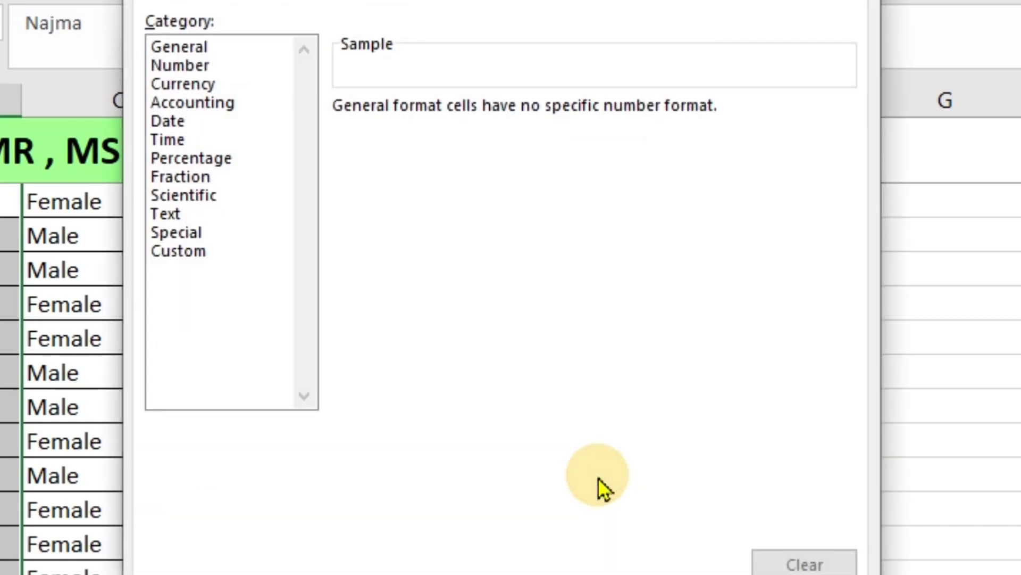
pyautogui.click(176, 256)
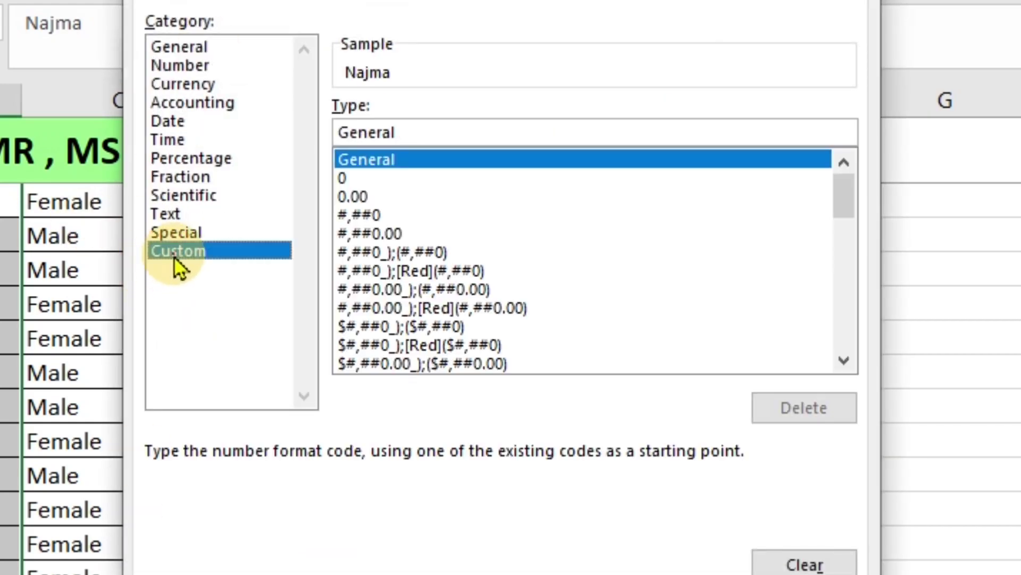
pyautogui.moveTo(413, 131); pyautogui.dragTo(299, 140)
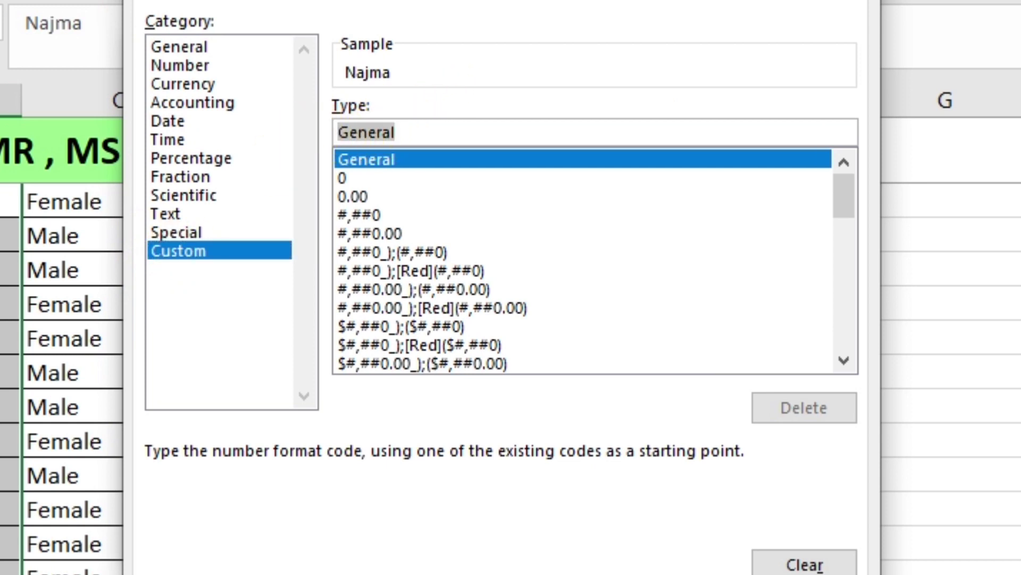
pyautogui.write('"')
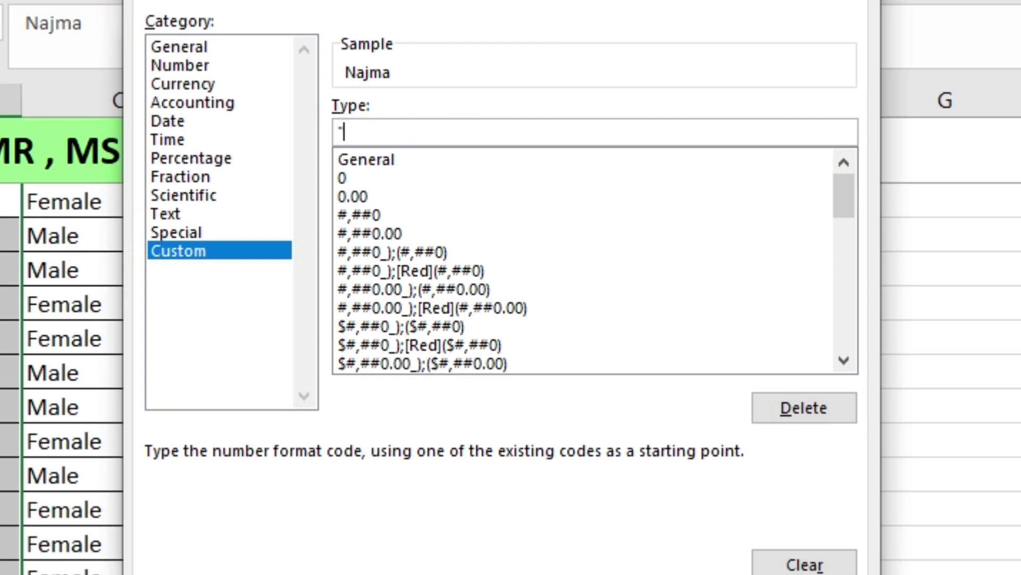
pyautogui.write('MISS. "@')
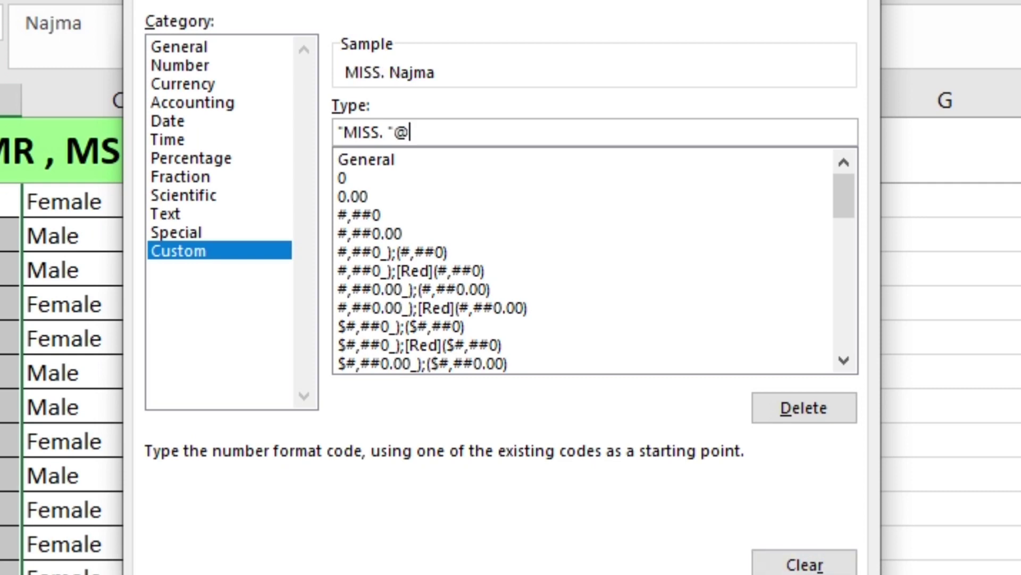
pyautogui.press('Return')
pyautogui.click(458, 538)
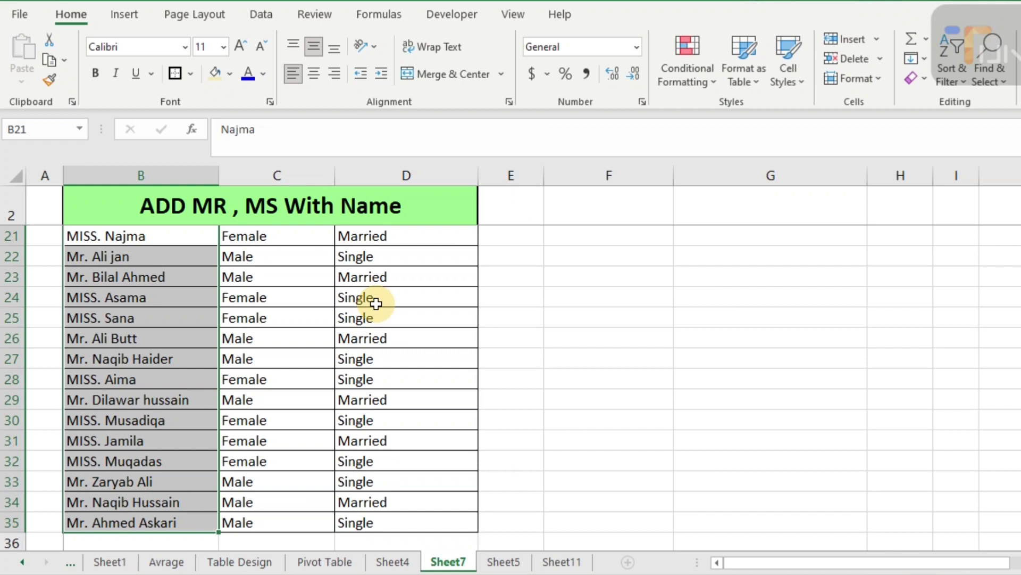
# Begin another formula-based conditional formatting rule for B21:B35 and enter =and($C21="Female", as its first condition, with only the column absolute.
pyautogui.click(710, 81)
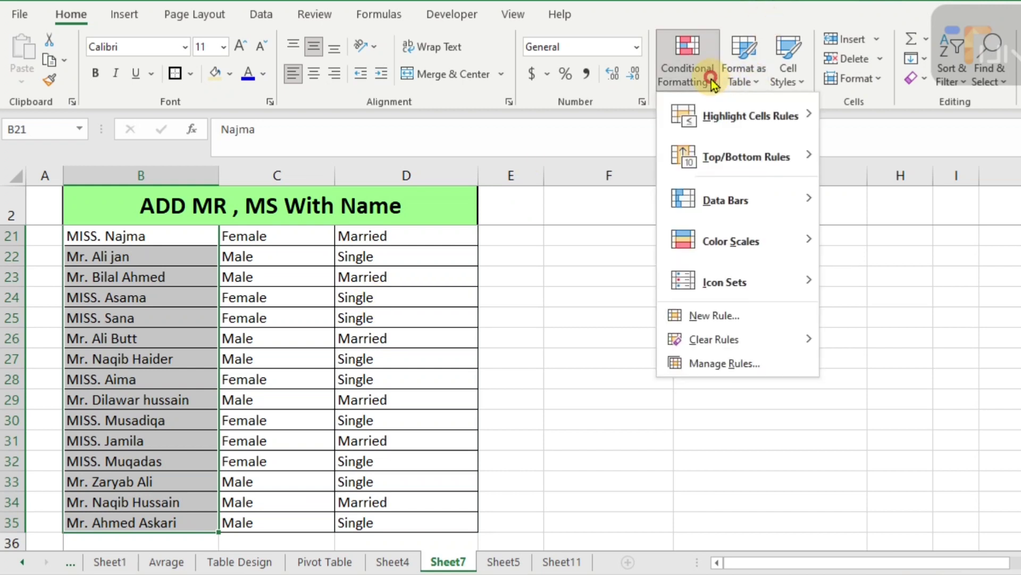
pyautogui.click(694, 317)
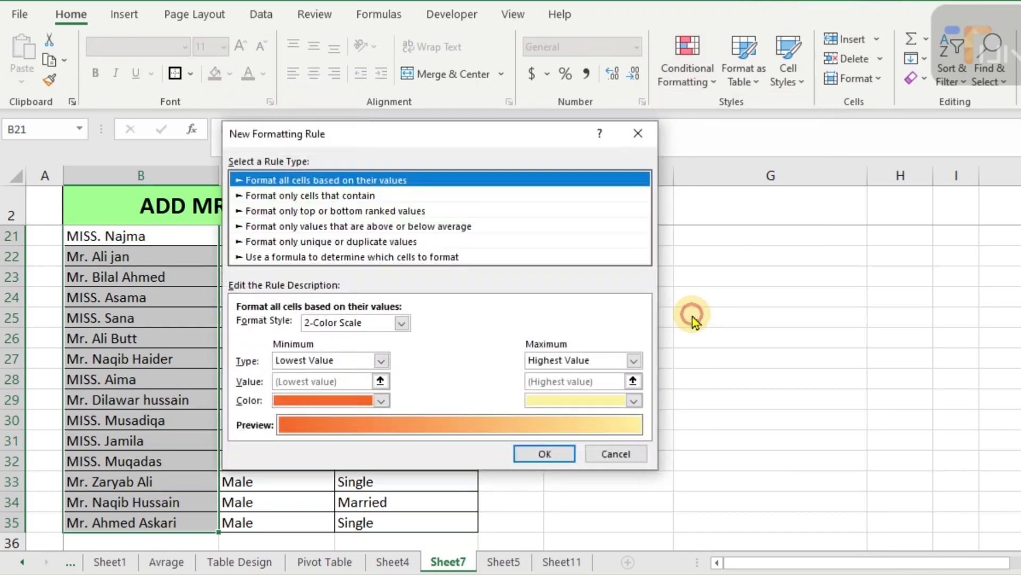
pyautogui.click(379, 259)
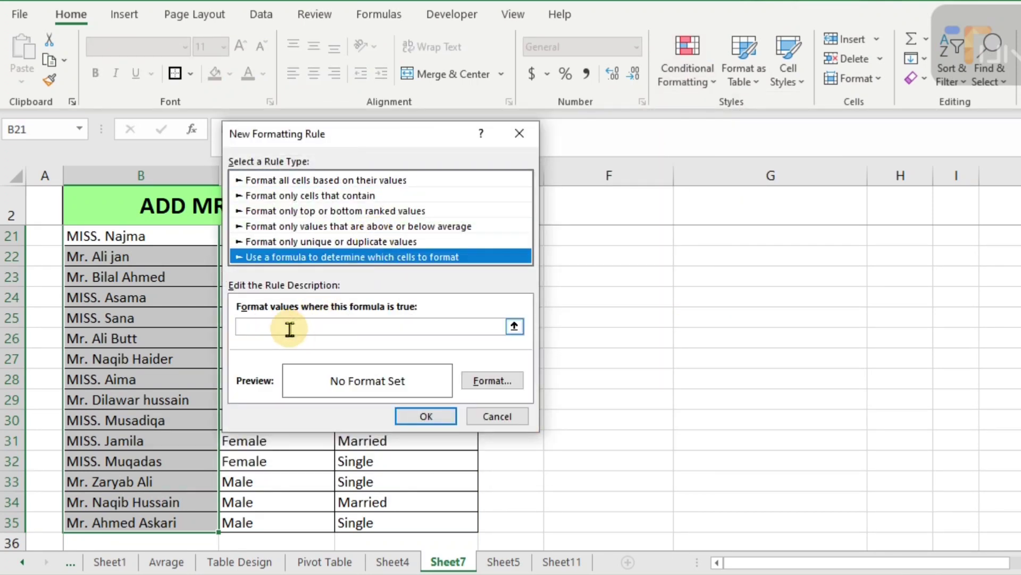
pyautogui.click(309, 327)
pyautogui.write('=a')
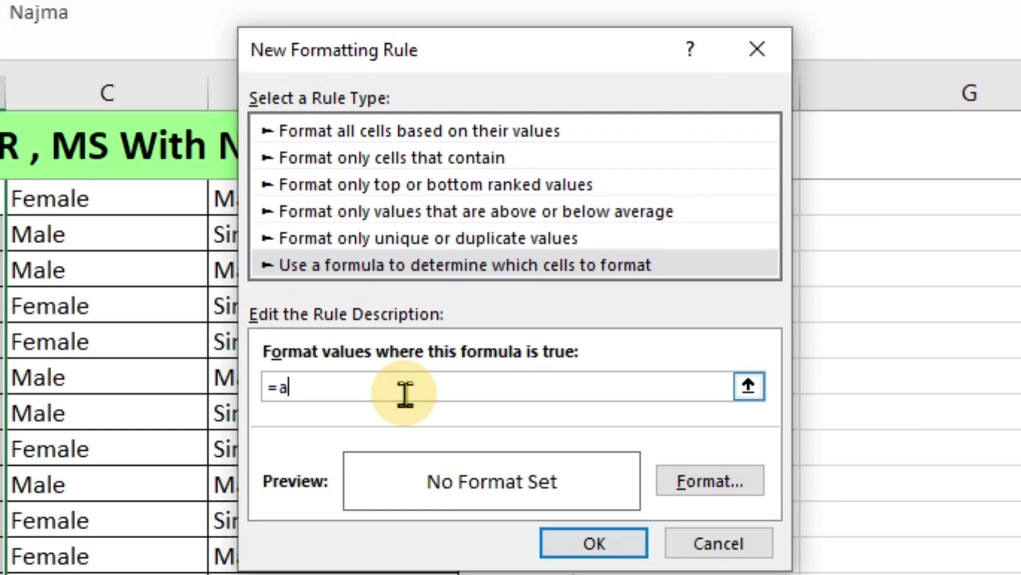
pyautogui.write('nd(')
pyautogui.click(114, 201)
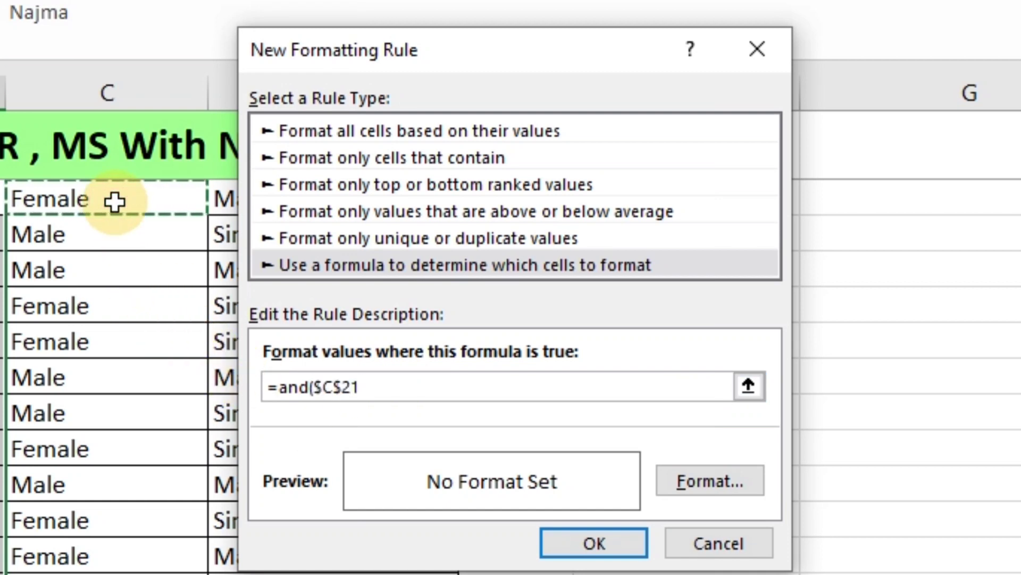
pyautogui.press('F4')
pyautogui.press('F4')
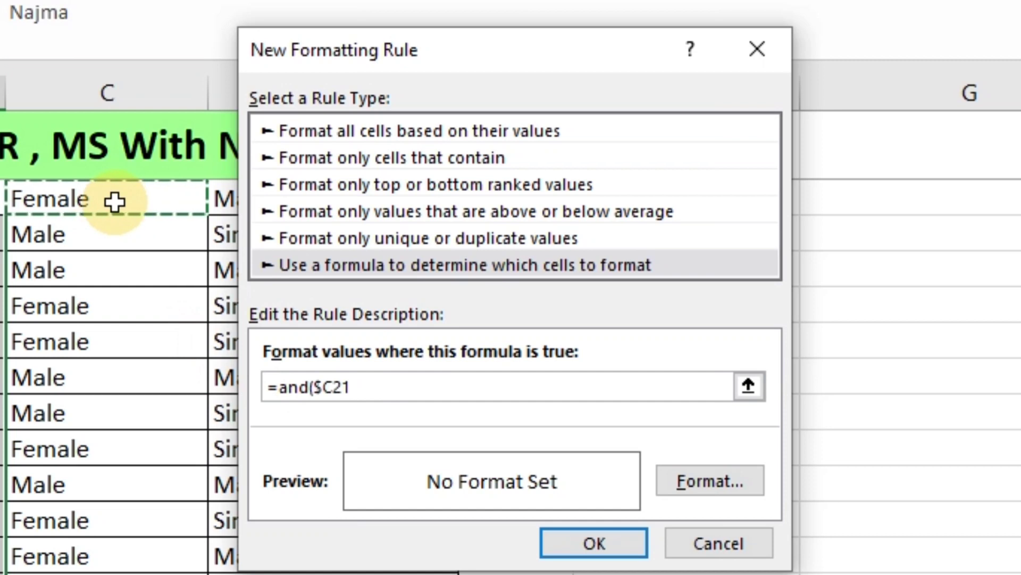
pyautogui.write('="')
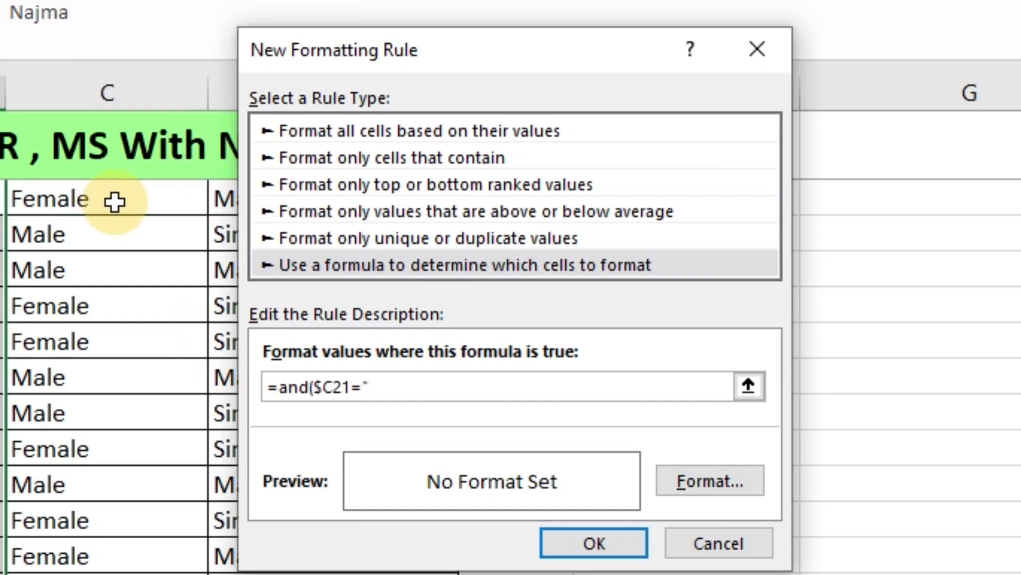
pyautogui.write('Female"')
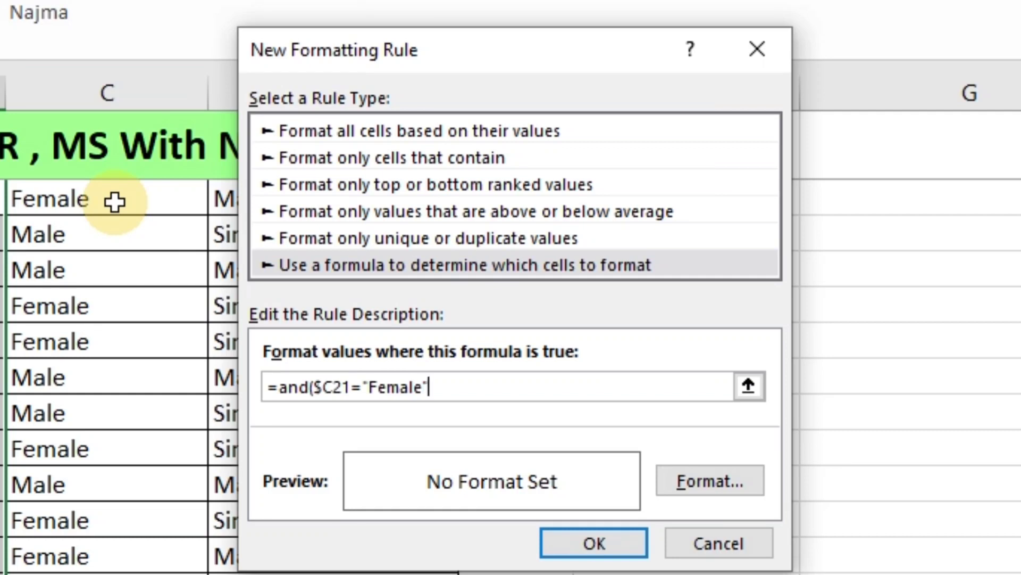
pyautogui.write(',')
# Complete the rule's formula with the condition $D21="Married" and a closing bracket, keeping only the column of D21 absolute.
pyautogui.moveTo(379, 39); pyautogui.dragTo(474, 49)
pyautogui.click(246, 194)
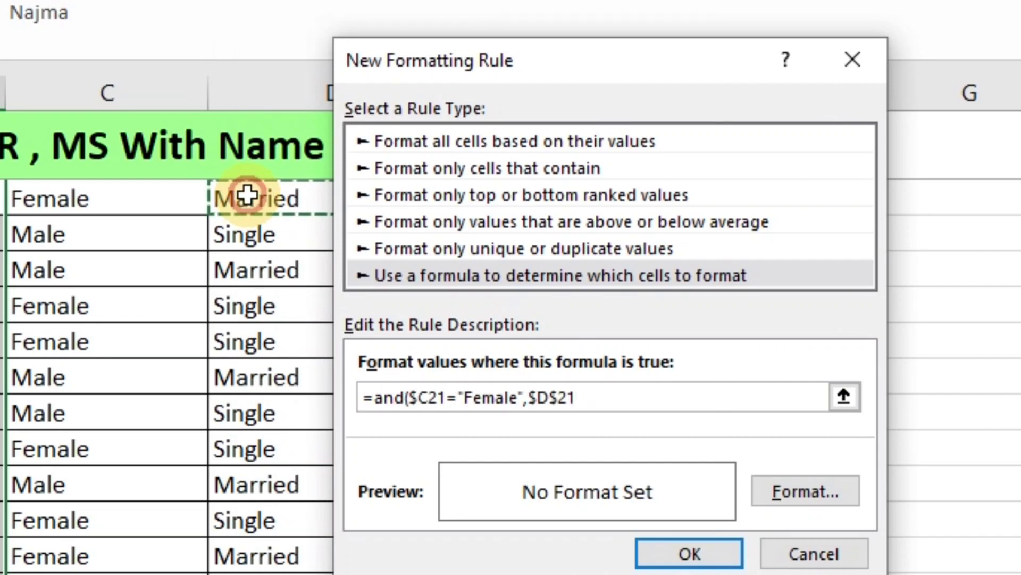
pyautogui.press('F4')
pyautogui.press('F4')
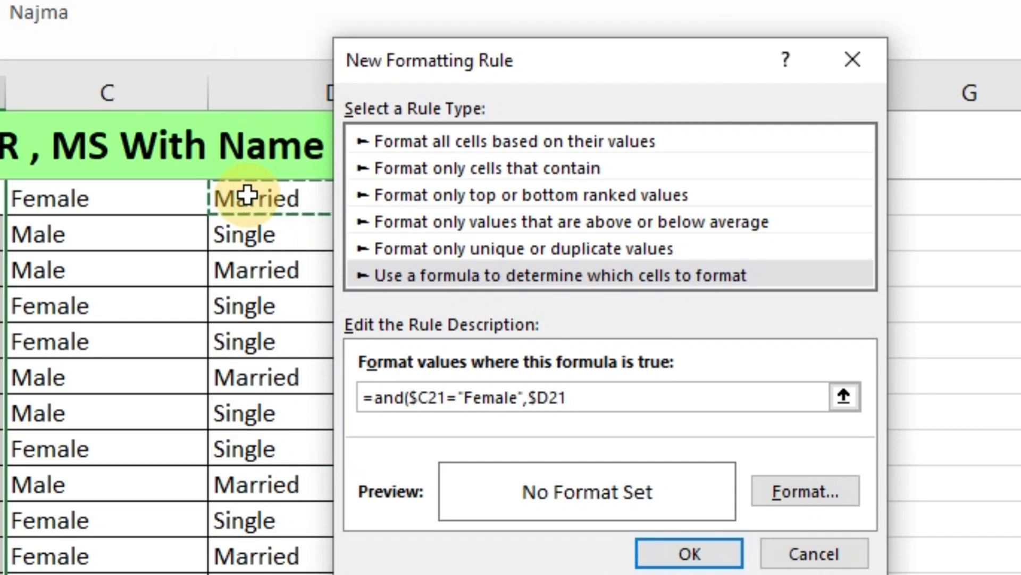
pyautogui.write('=')
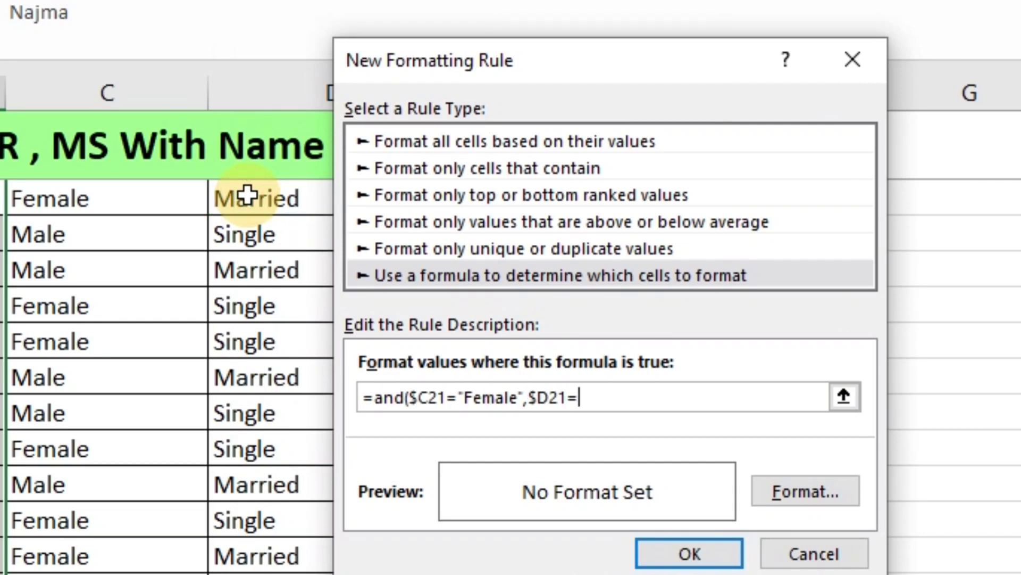
pyautogui.write('"')
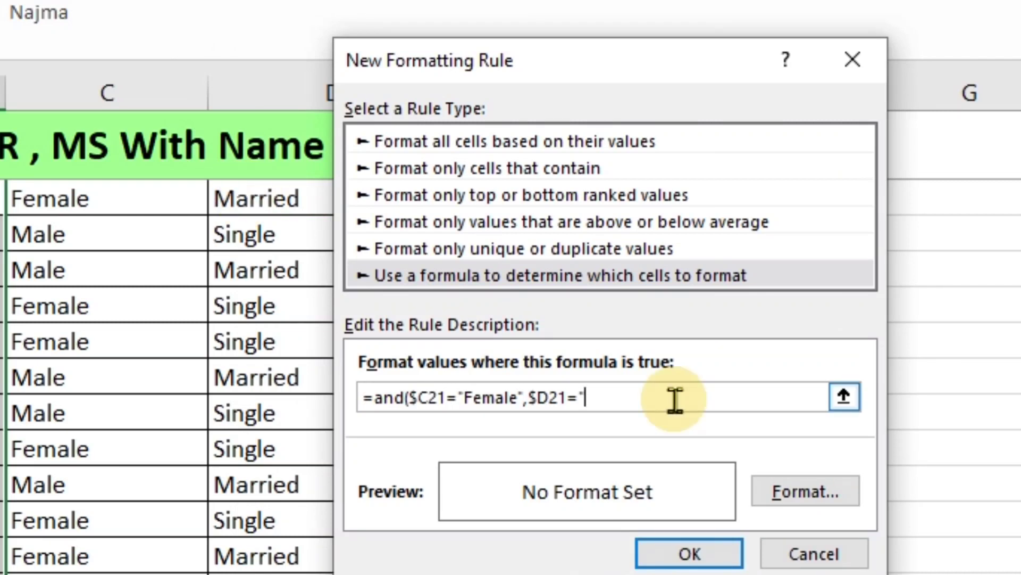
pyautogui.write('Married')
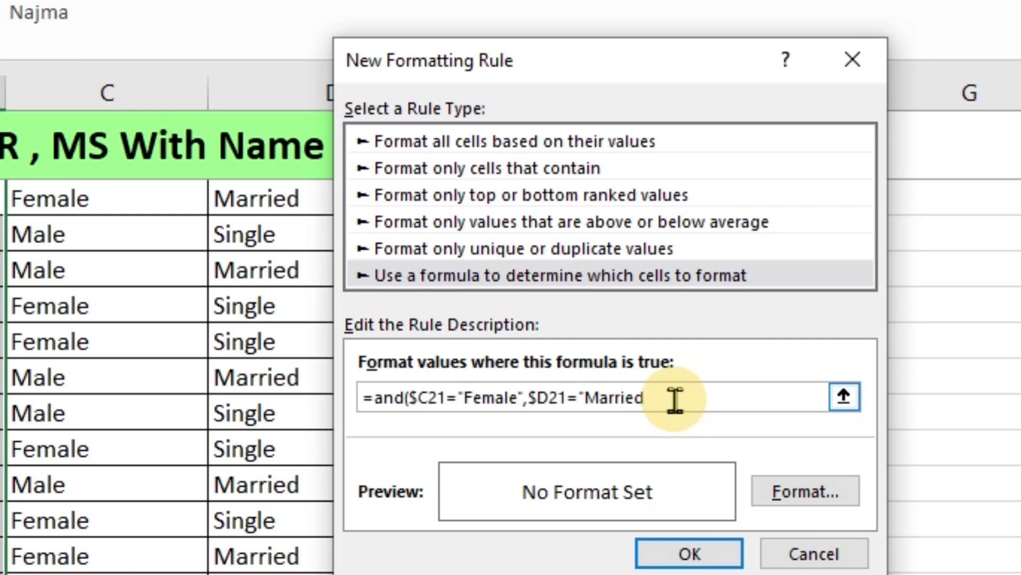
pyautogui.write('")')
# Give the rule the custom number format "Mrs. "@ and apply it to the selected customer names.
pyautogui.click(809, 492)
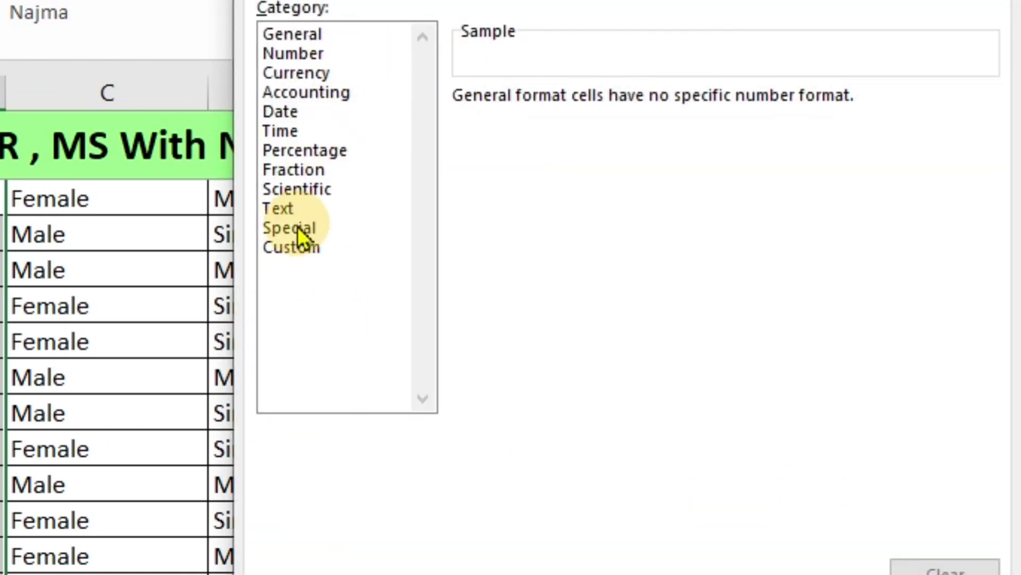
pyautogui.click(298, 245)
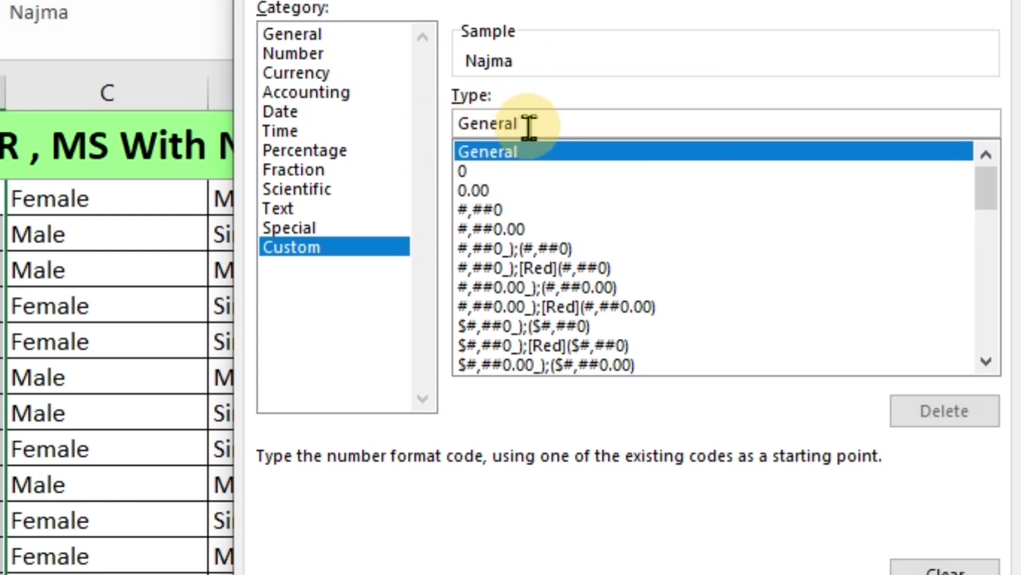
pyautogui.moveTo(529, 127); pyautogui.dragTo(442, 125)
pyautogui.write('"')
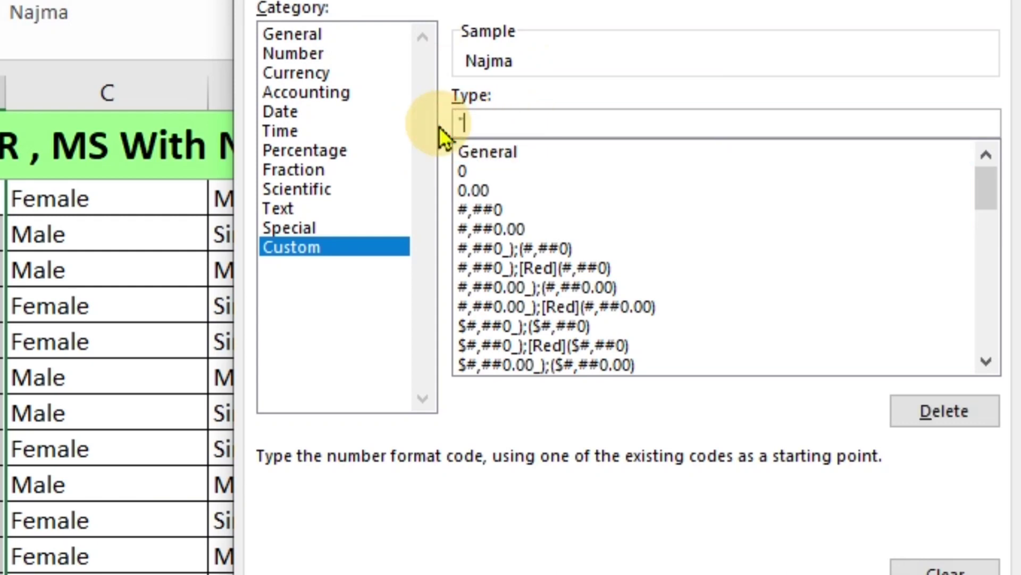
pyautogui.write('Mrs. "@')
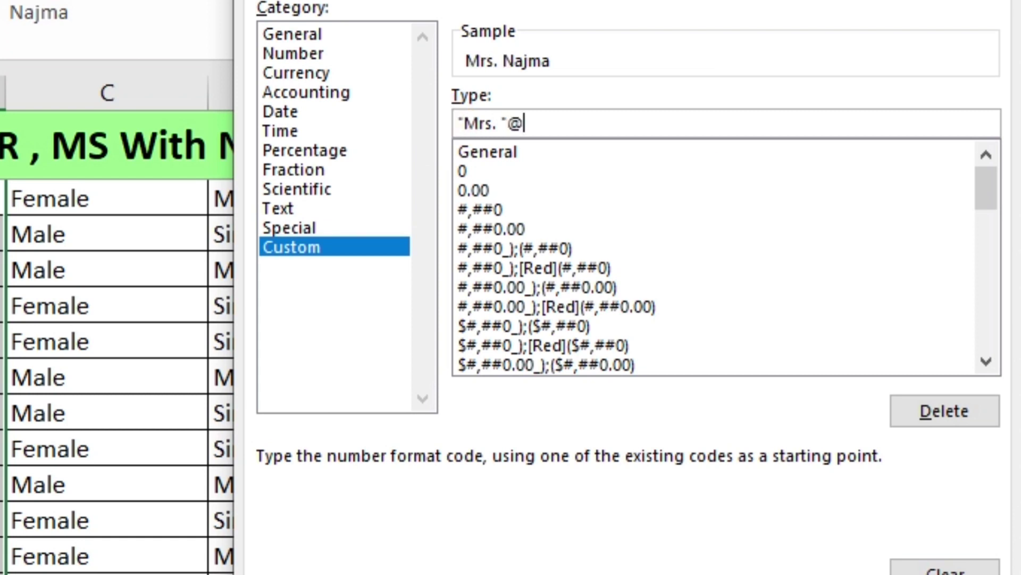
pyautogui.press('Return')
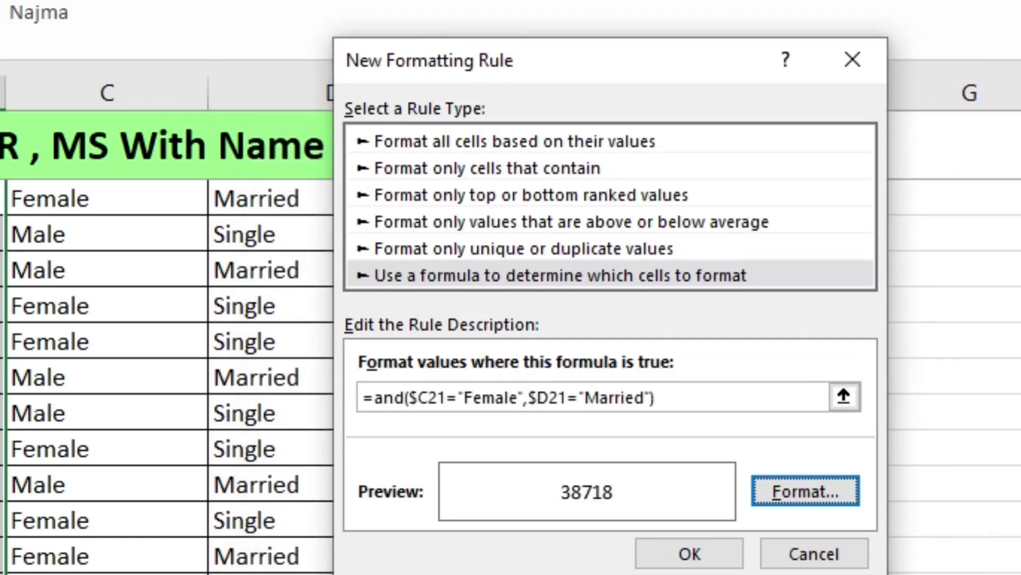
pyautogui.click(702, 557)
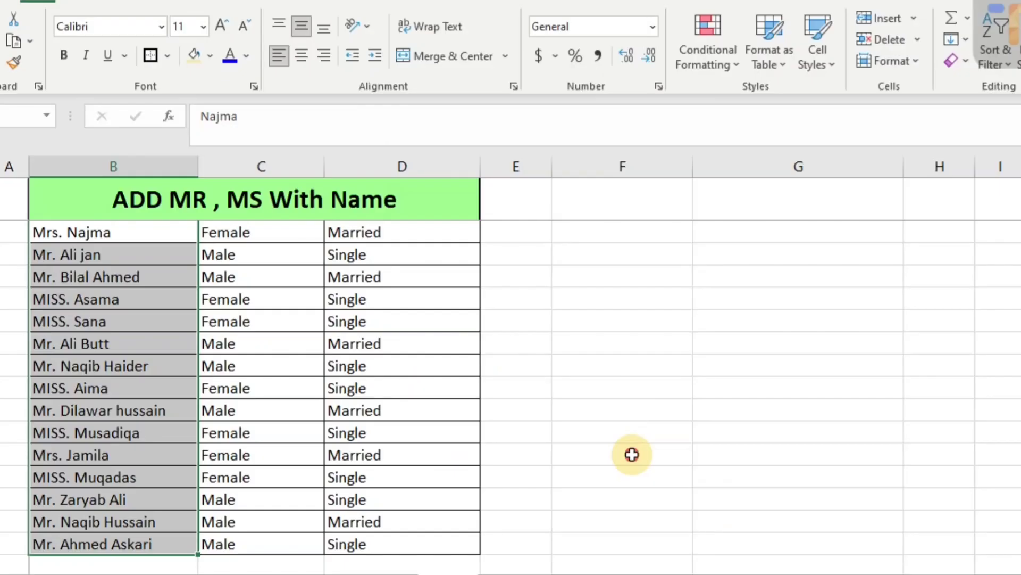
# Check the Mr., Mrs. and Miss titles in the second table against each customer's gender and marital status.
pyautogui.click(46, 232)
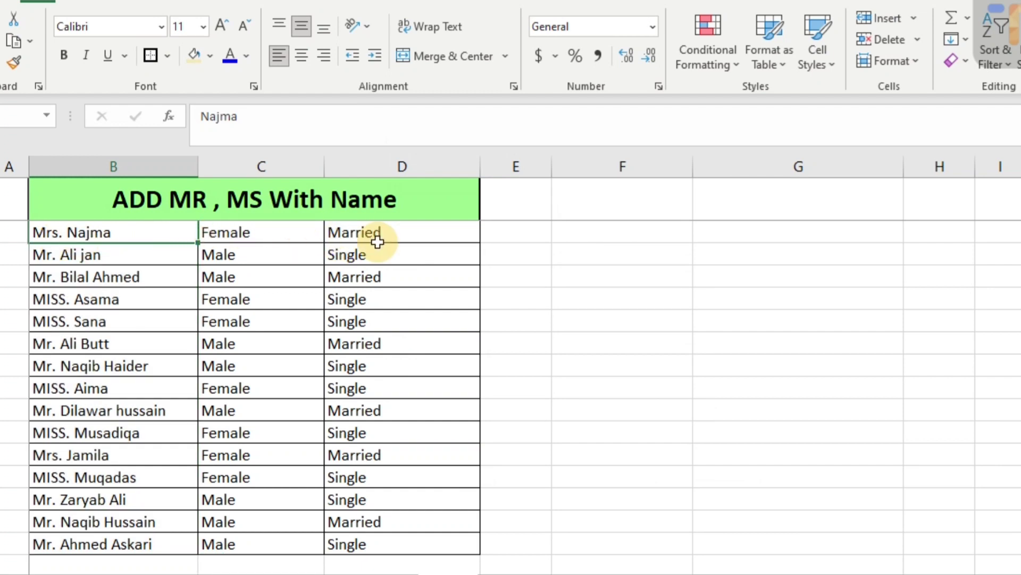
pyautogui.click(68, 277)
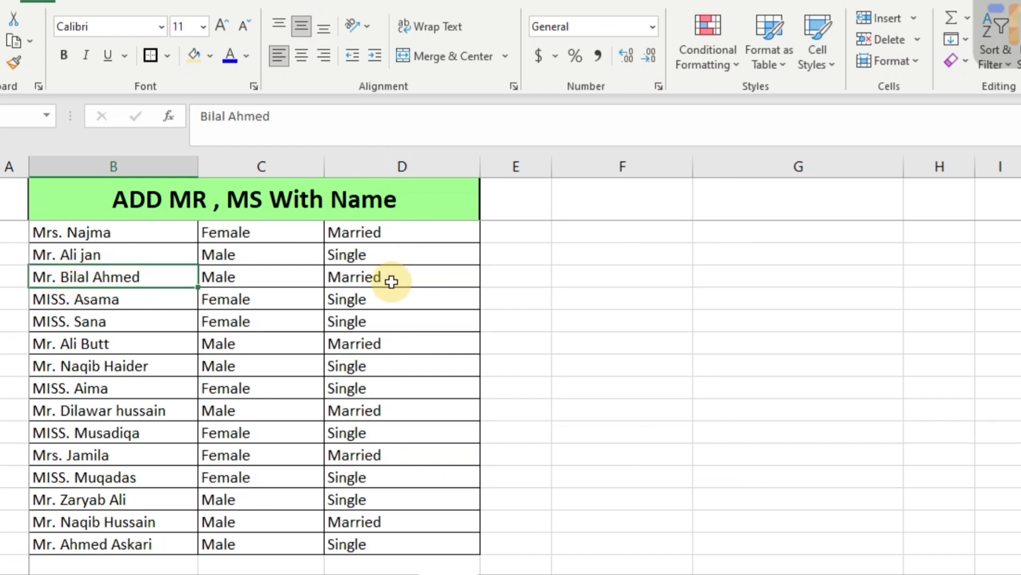
pyautogui.click(70, 326)
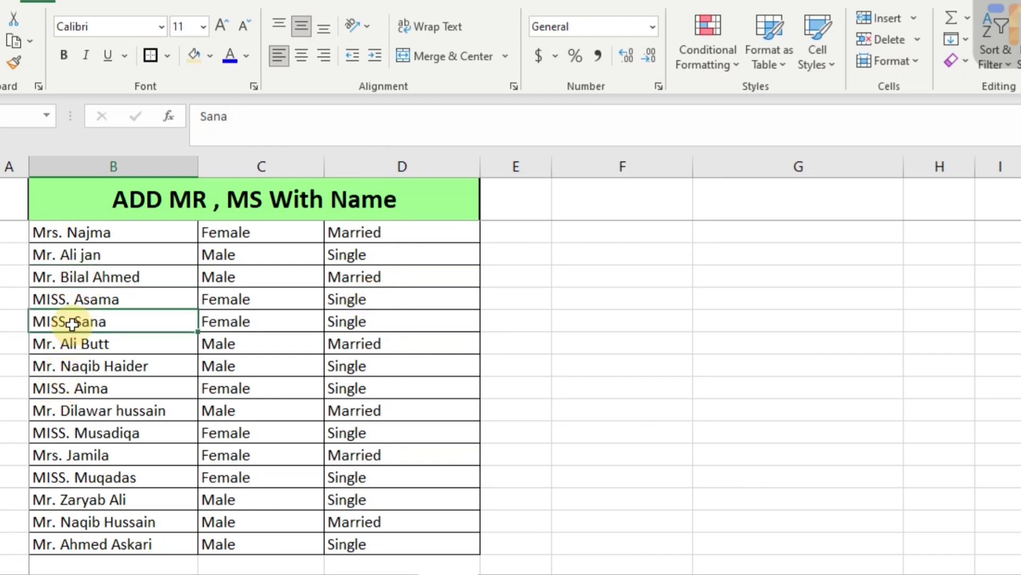
pyautogui.click(355, 323)
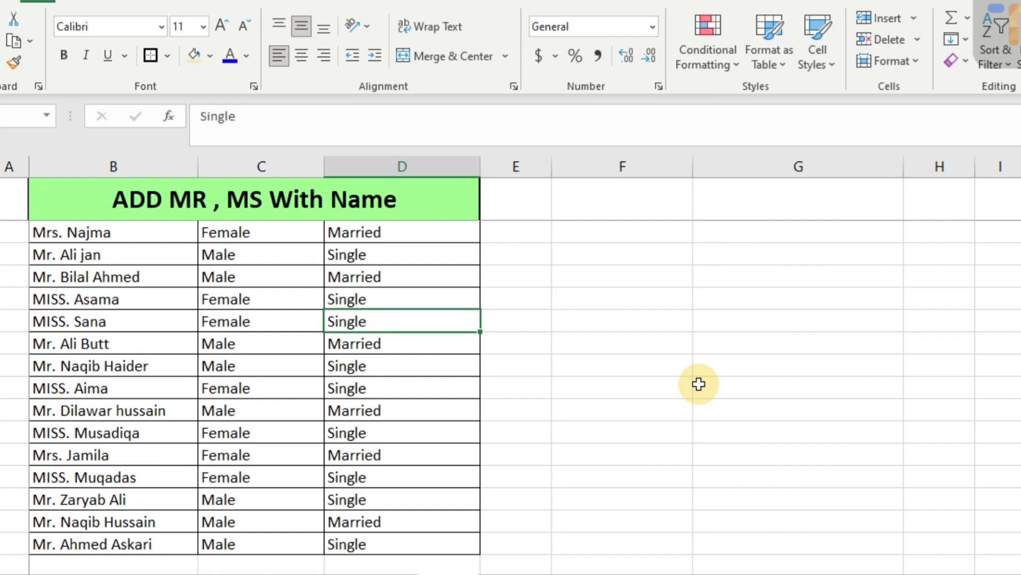
pyautogui.hotkey('ctrl', 'z')
pyautogui.hotkey('ctrl', 'z')
pyautogui.hotkey('ctrl', 'z')
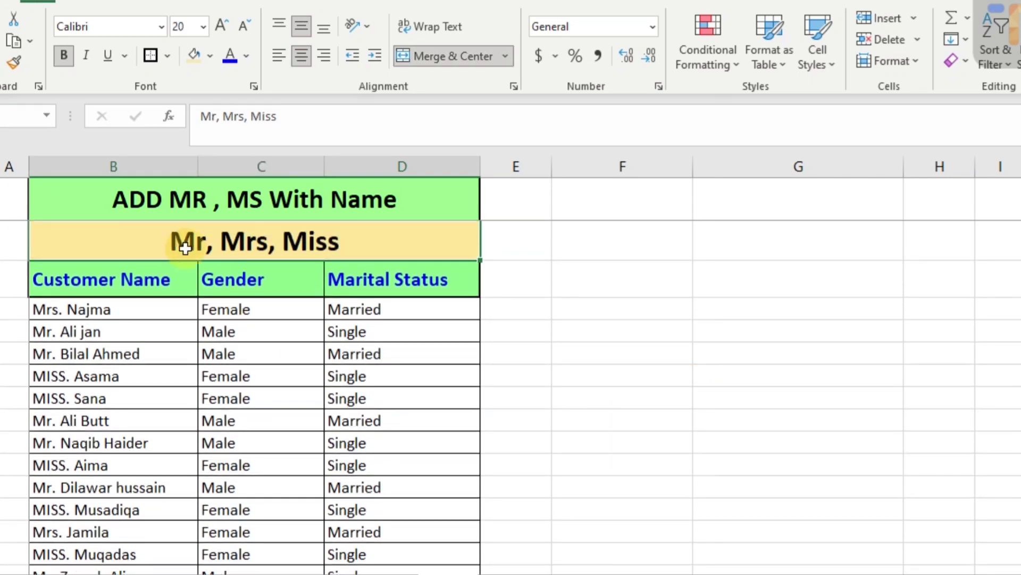
pyautogui.click(94, 312)
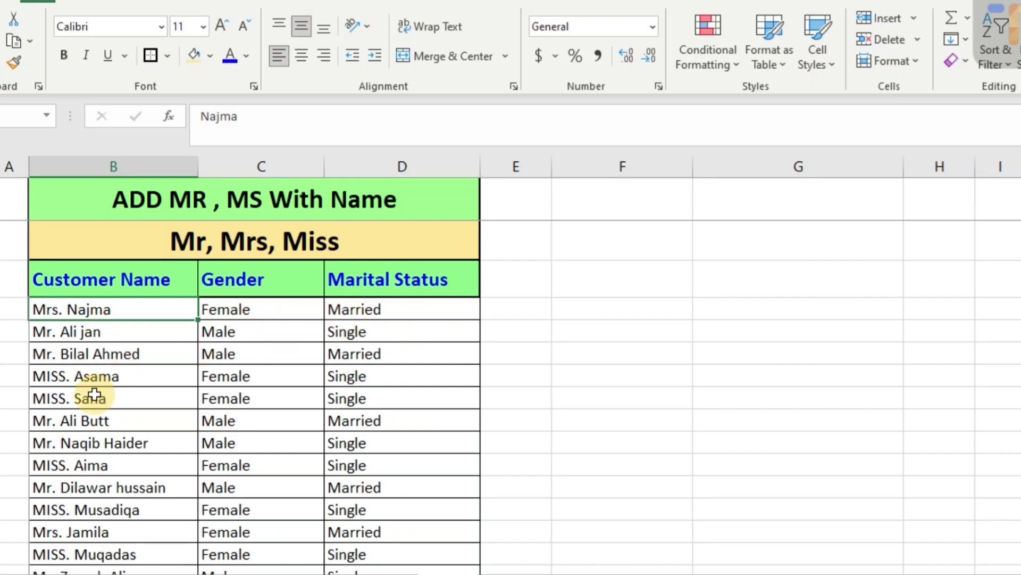
pyautogui.click(88, 377)
pyautogui.click(365, 378)
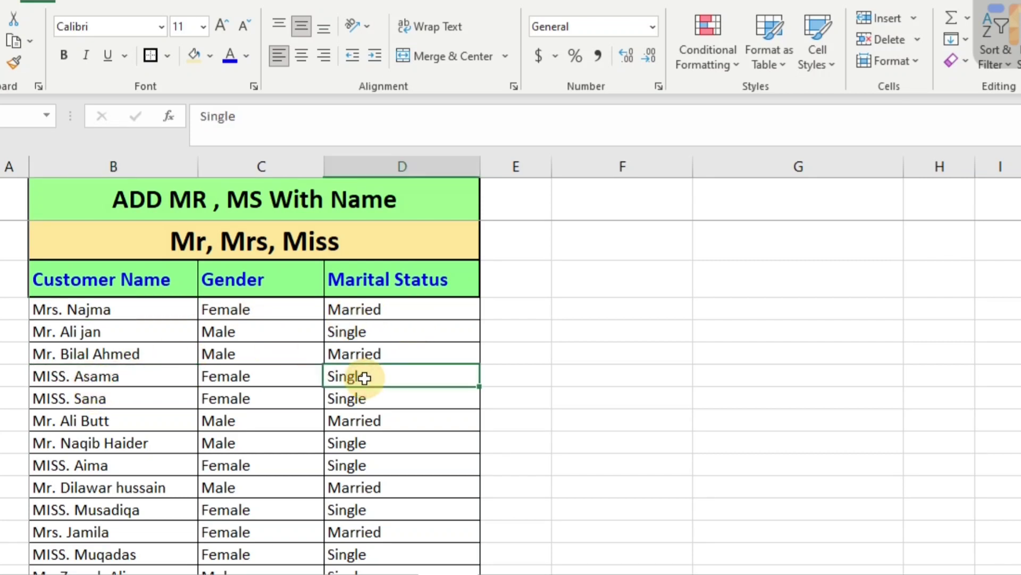
pyautogui.click(237, 378)
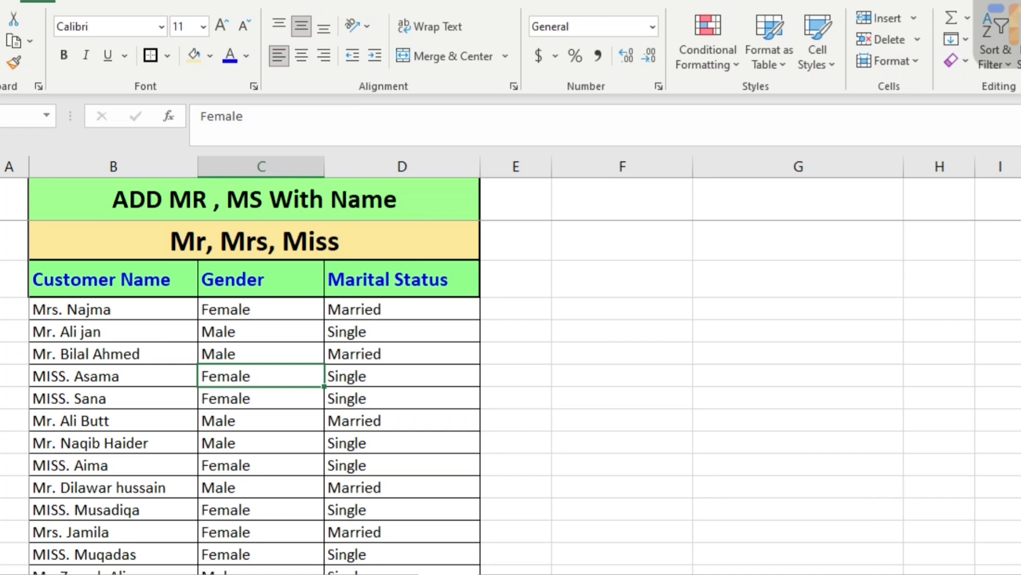
pyautogui.scroll(3, 511, 364)
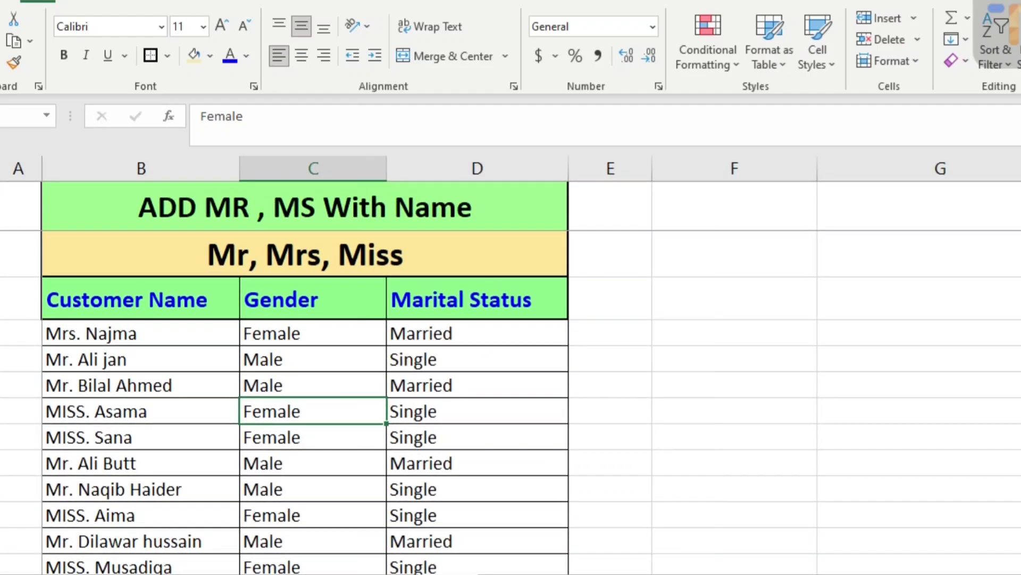